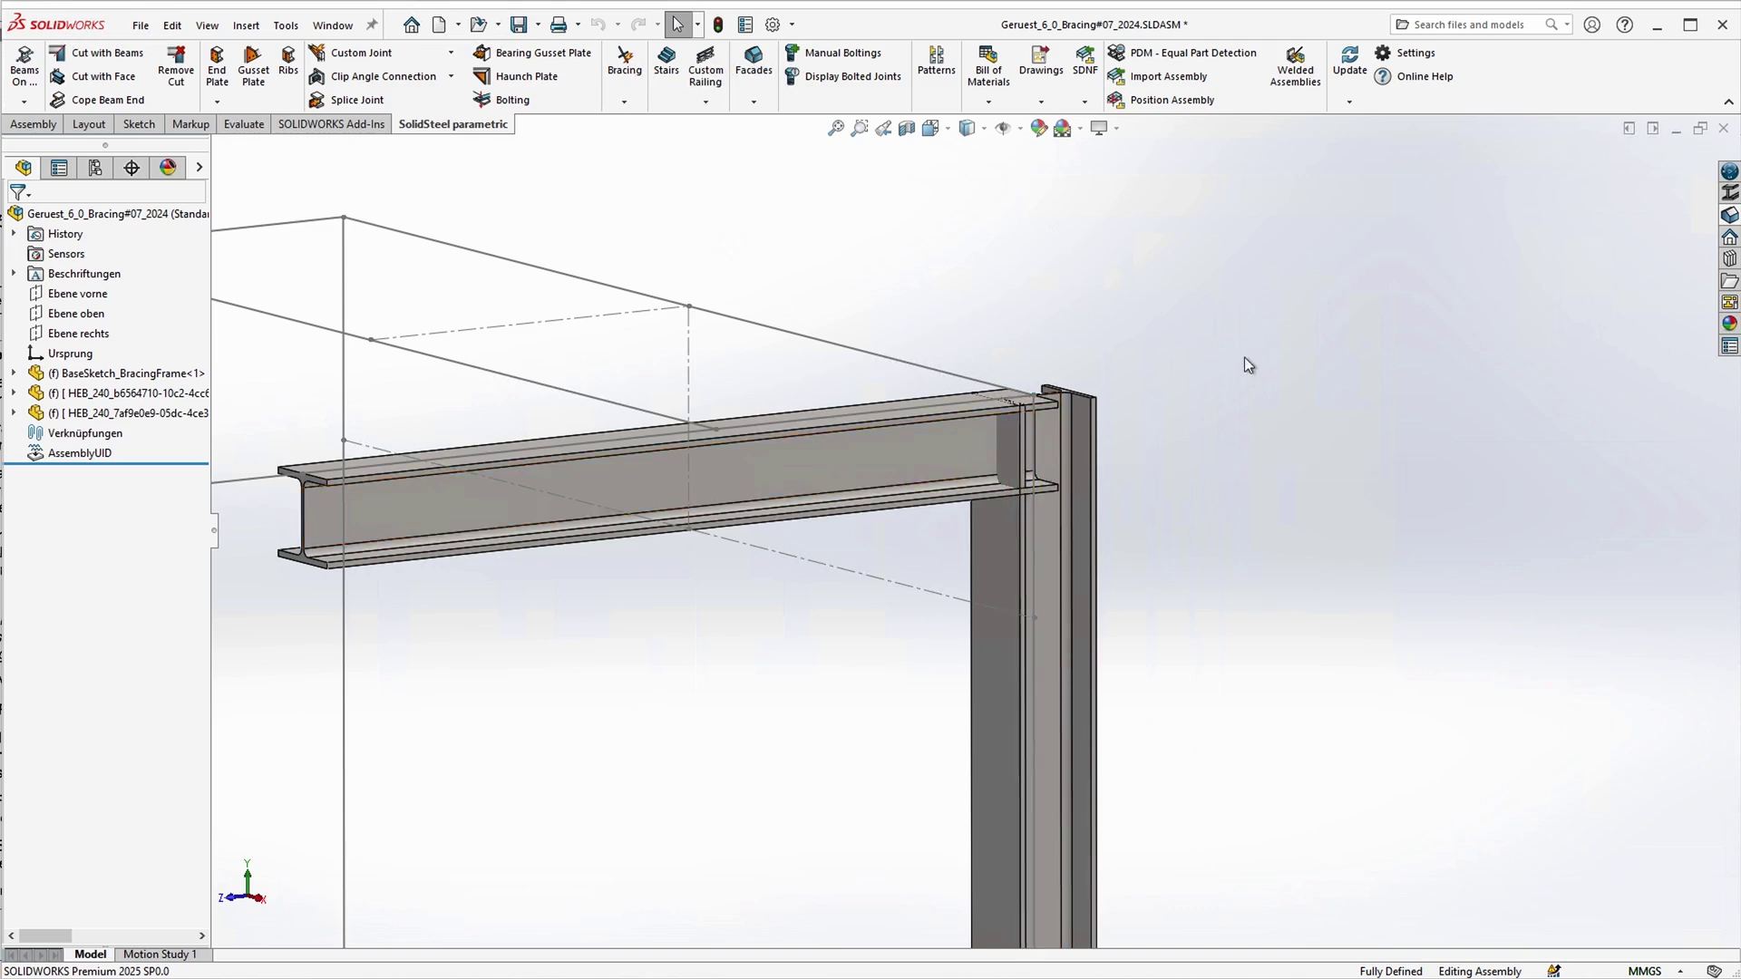
- Look up the endplate templates in the SolidSteel parametric settings and locate the default file rechteck-platte.SLDPRT in the StaticTemplates folder
left_click(1411, 52)
left_click(148, 336)
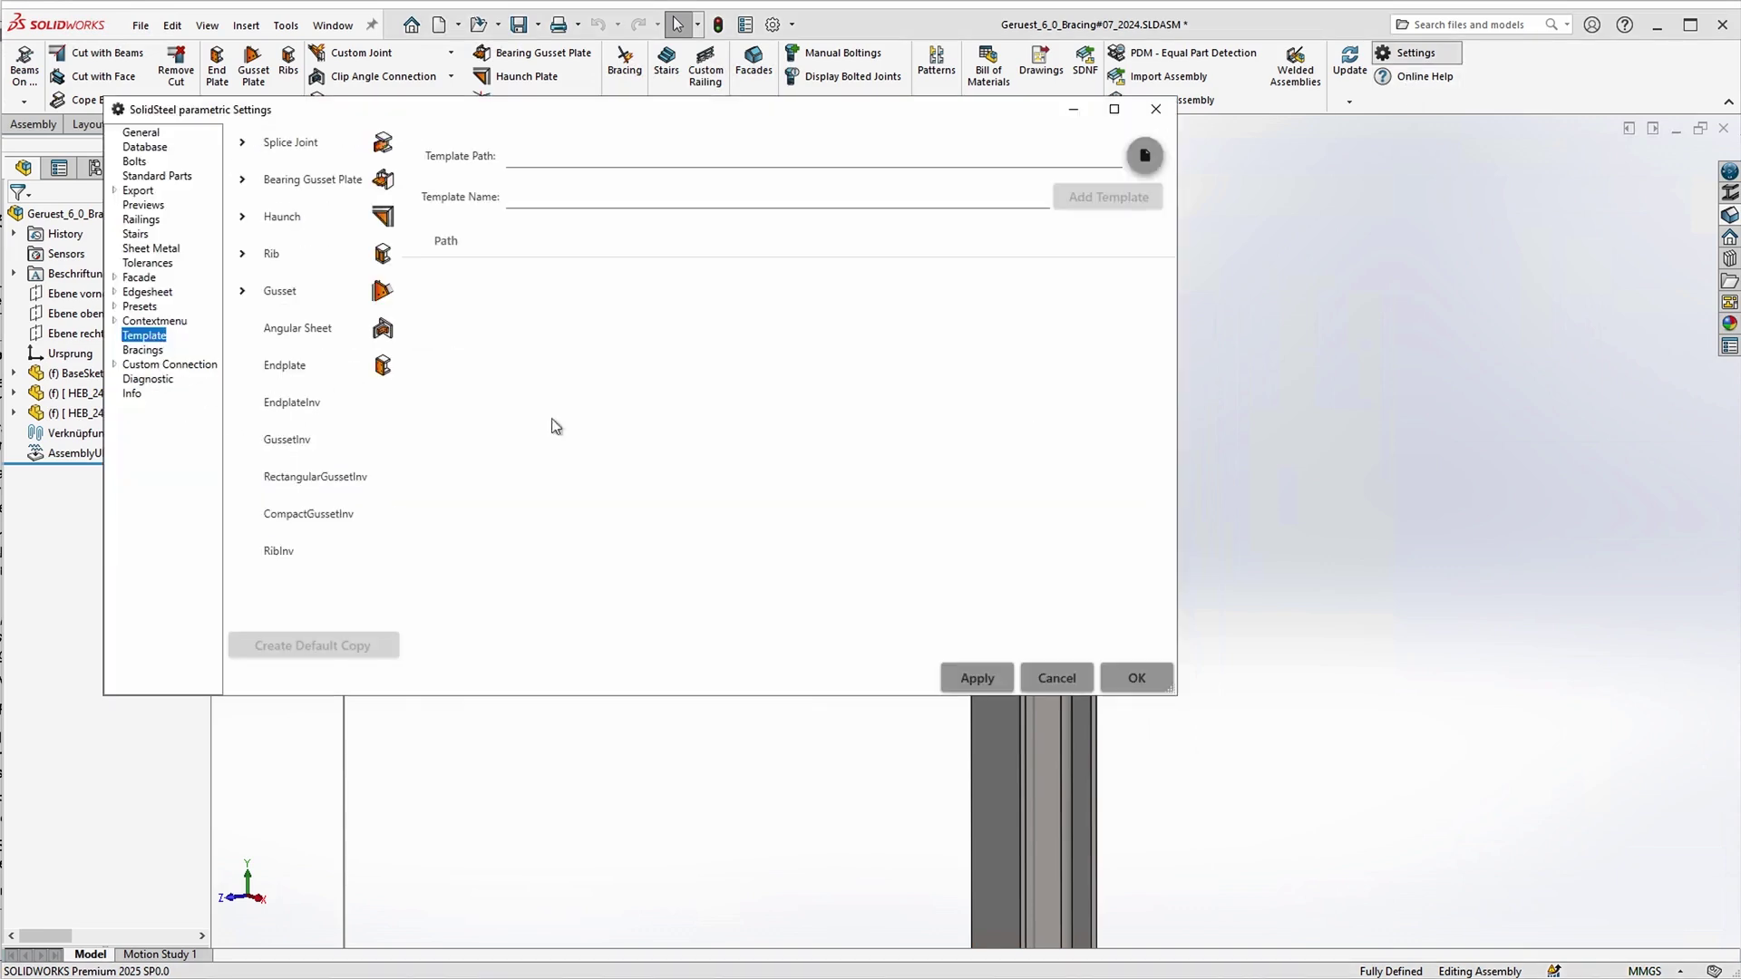
left_click_drag(1176, 327, 1603, 337)
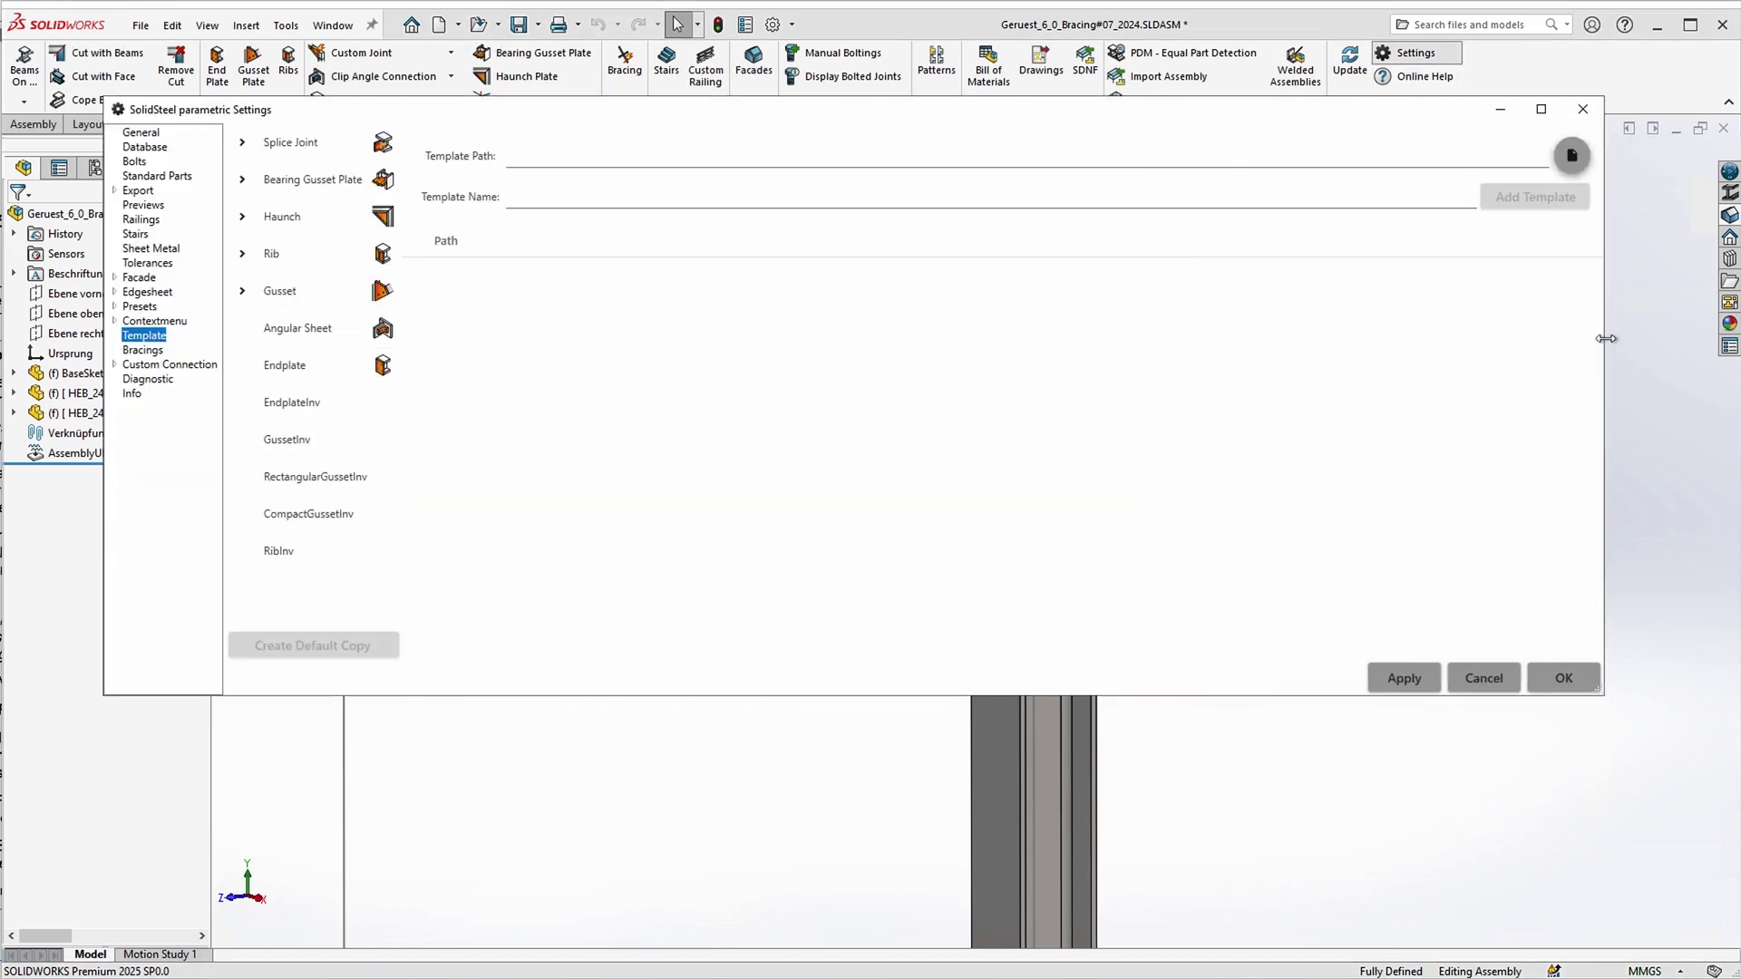
left_click(308, 370)
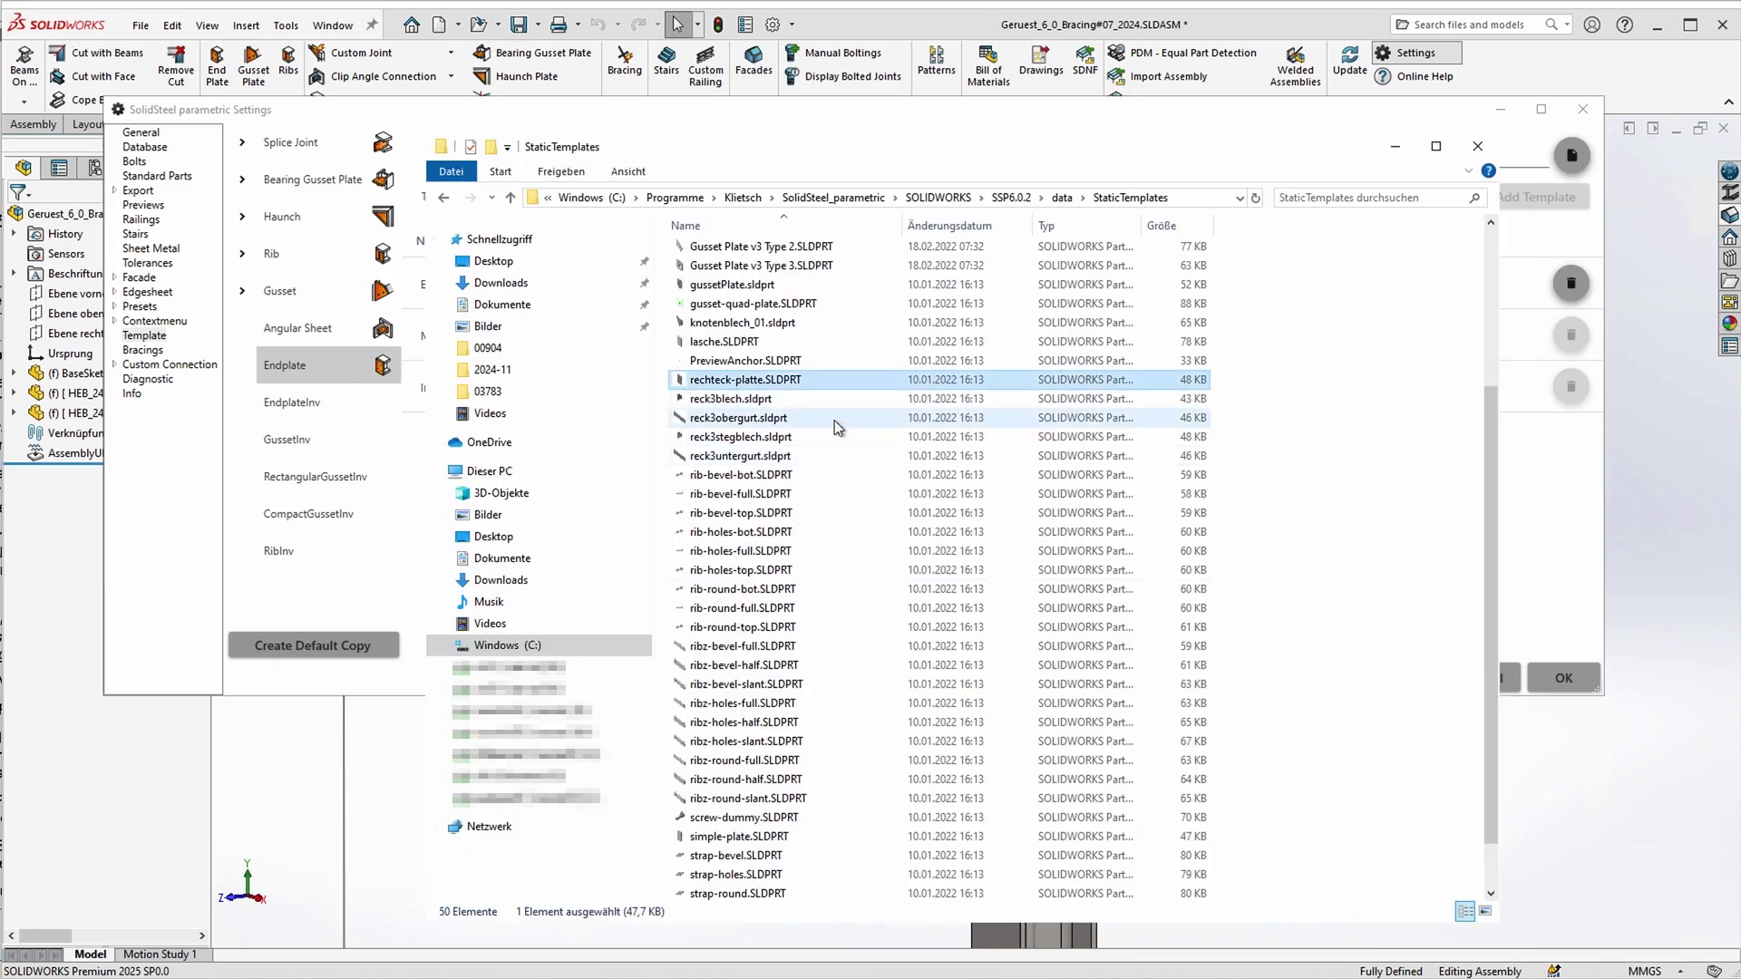
- Paste a copy of rechteck-platte.SLDPRT onto the Desktop, rename it DemoEndPlate_Round.SLDPRT and close the template settings
left_click(495, 262)
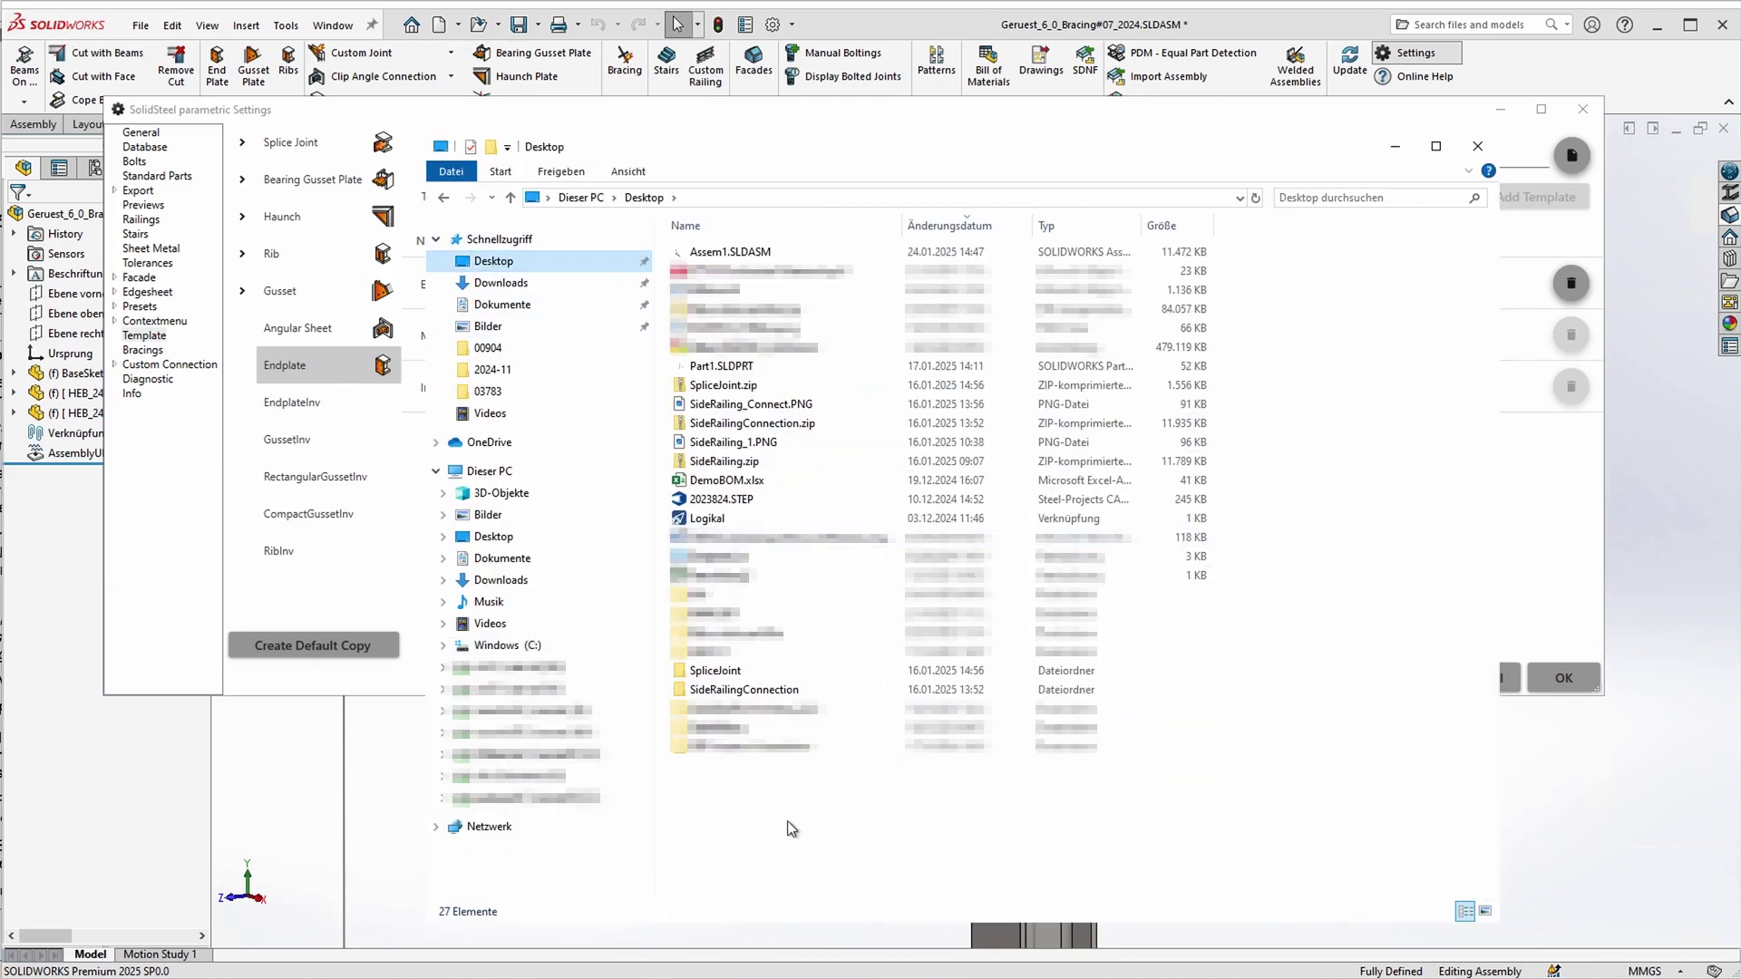
key("ctrl+v")
left_click(752, 766)
left_click(800, 766)
type("_Round")
key("Return")
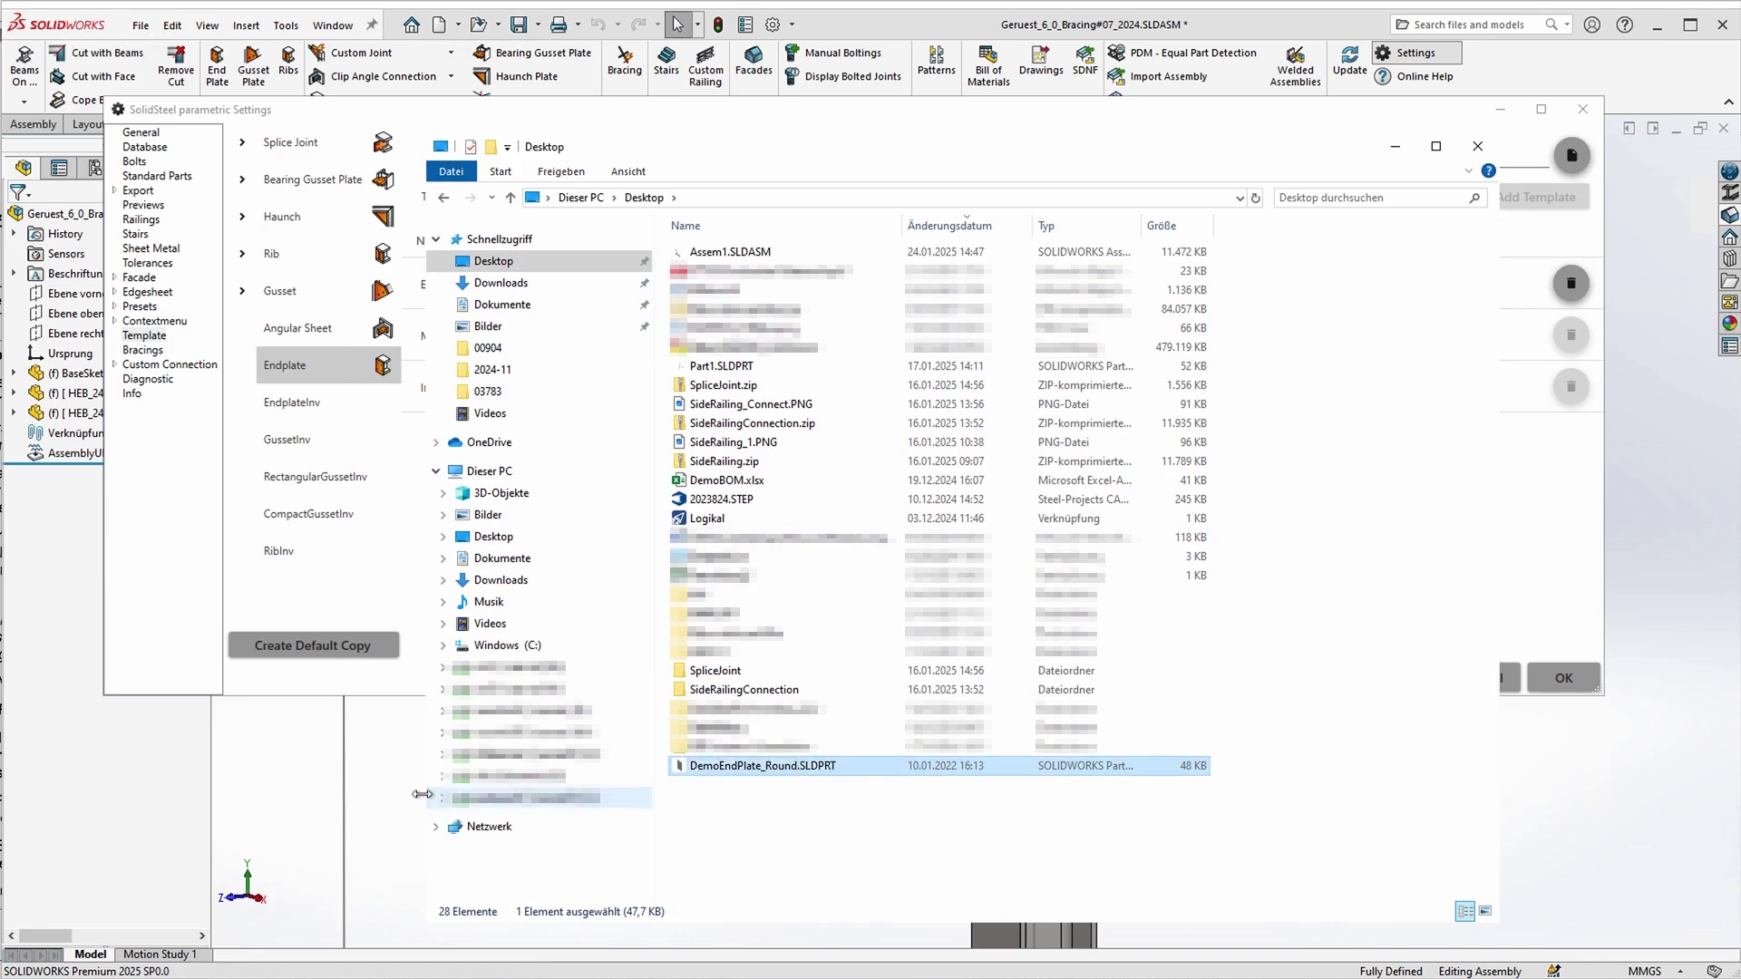
left_click(1478, 146)
left_click(1563, 677)
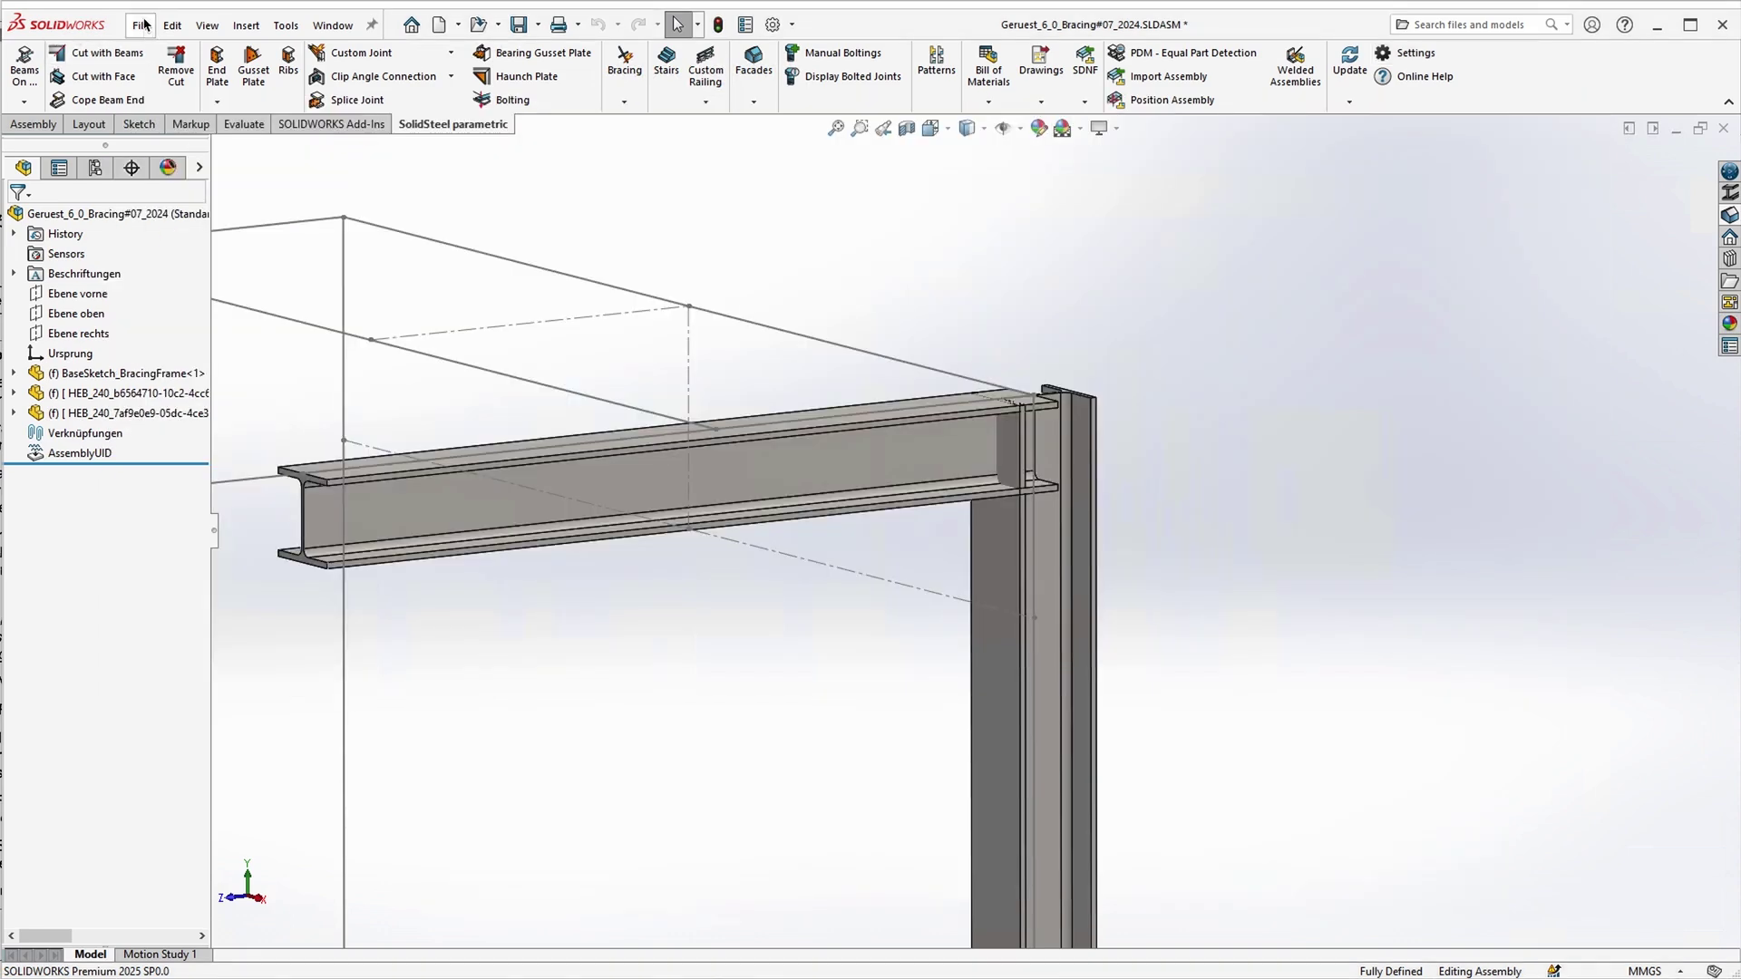
- Open the part DemoEndPlate_Round.SLDPRT from the Desktop
left_click(141, 24)
left_click(173, 78)
left_click(816, 671)
left_click(1278, 764)
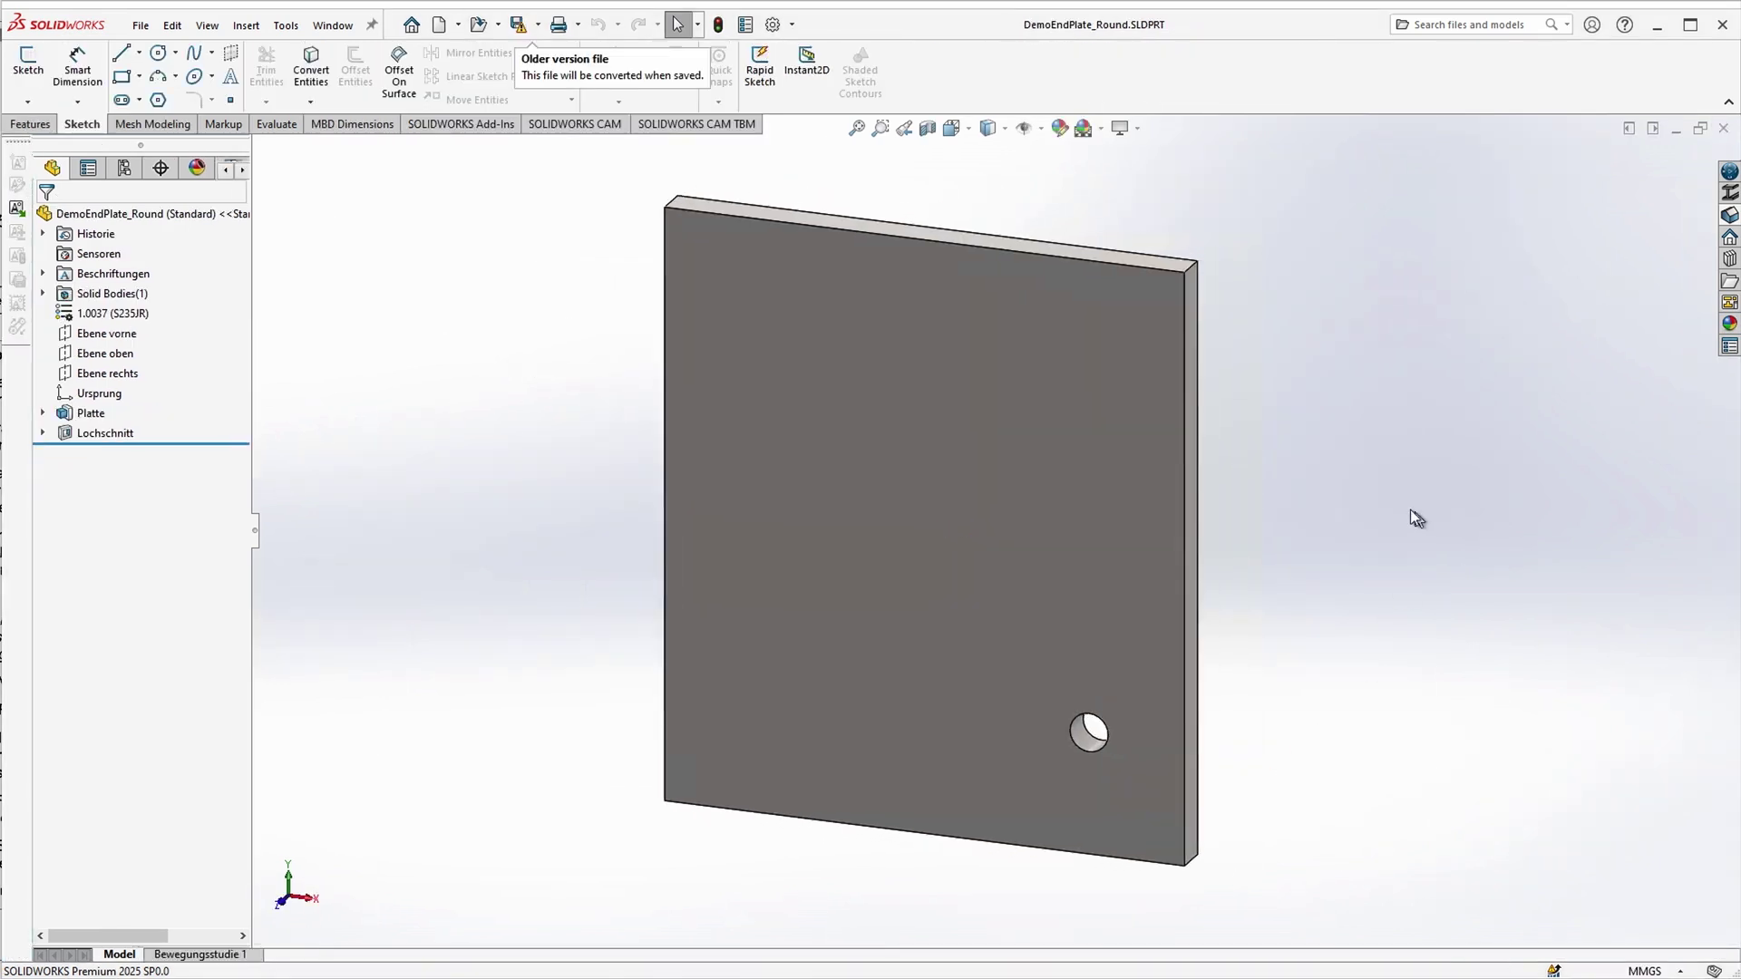
- Fillet the four corner edges of the plate with a 20 mm radius
left_click(1183, 274)
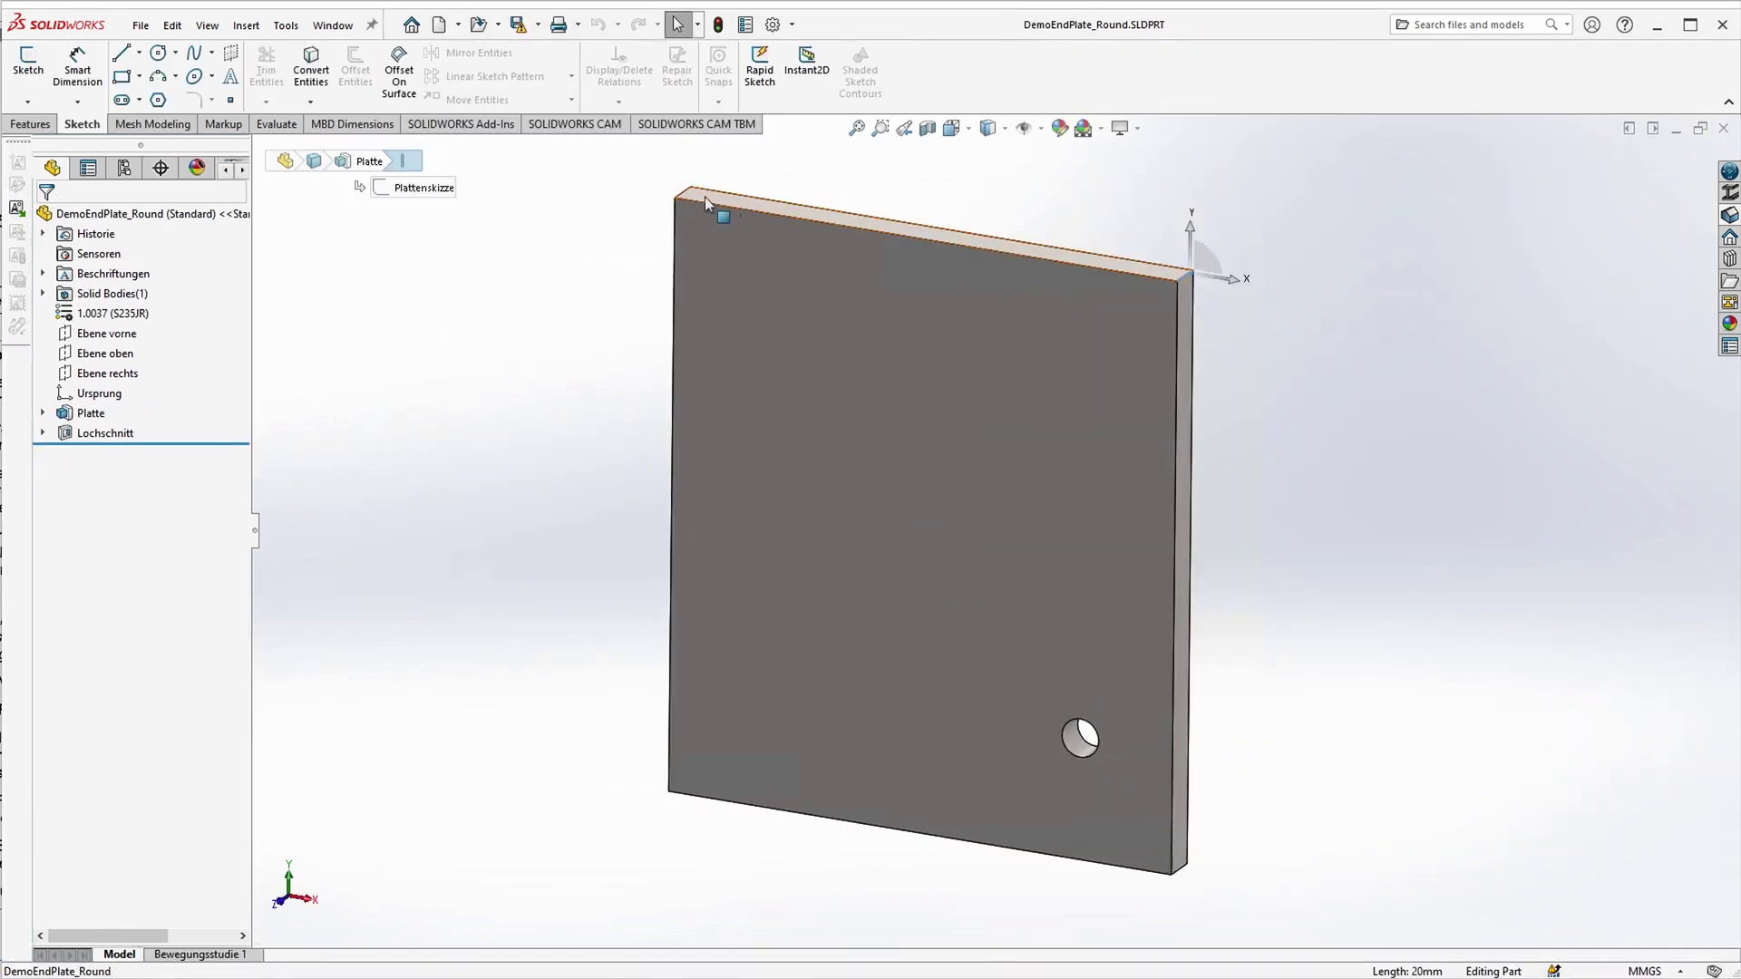
left_click(684, 198, "ctrl")
key("ctrl+8")
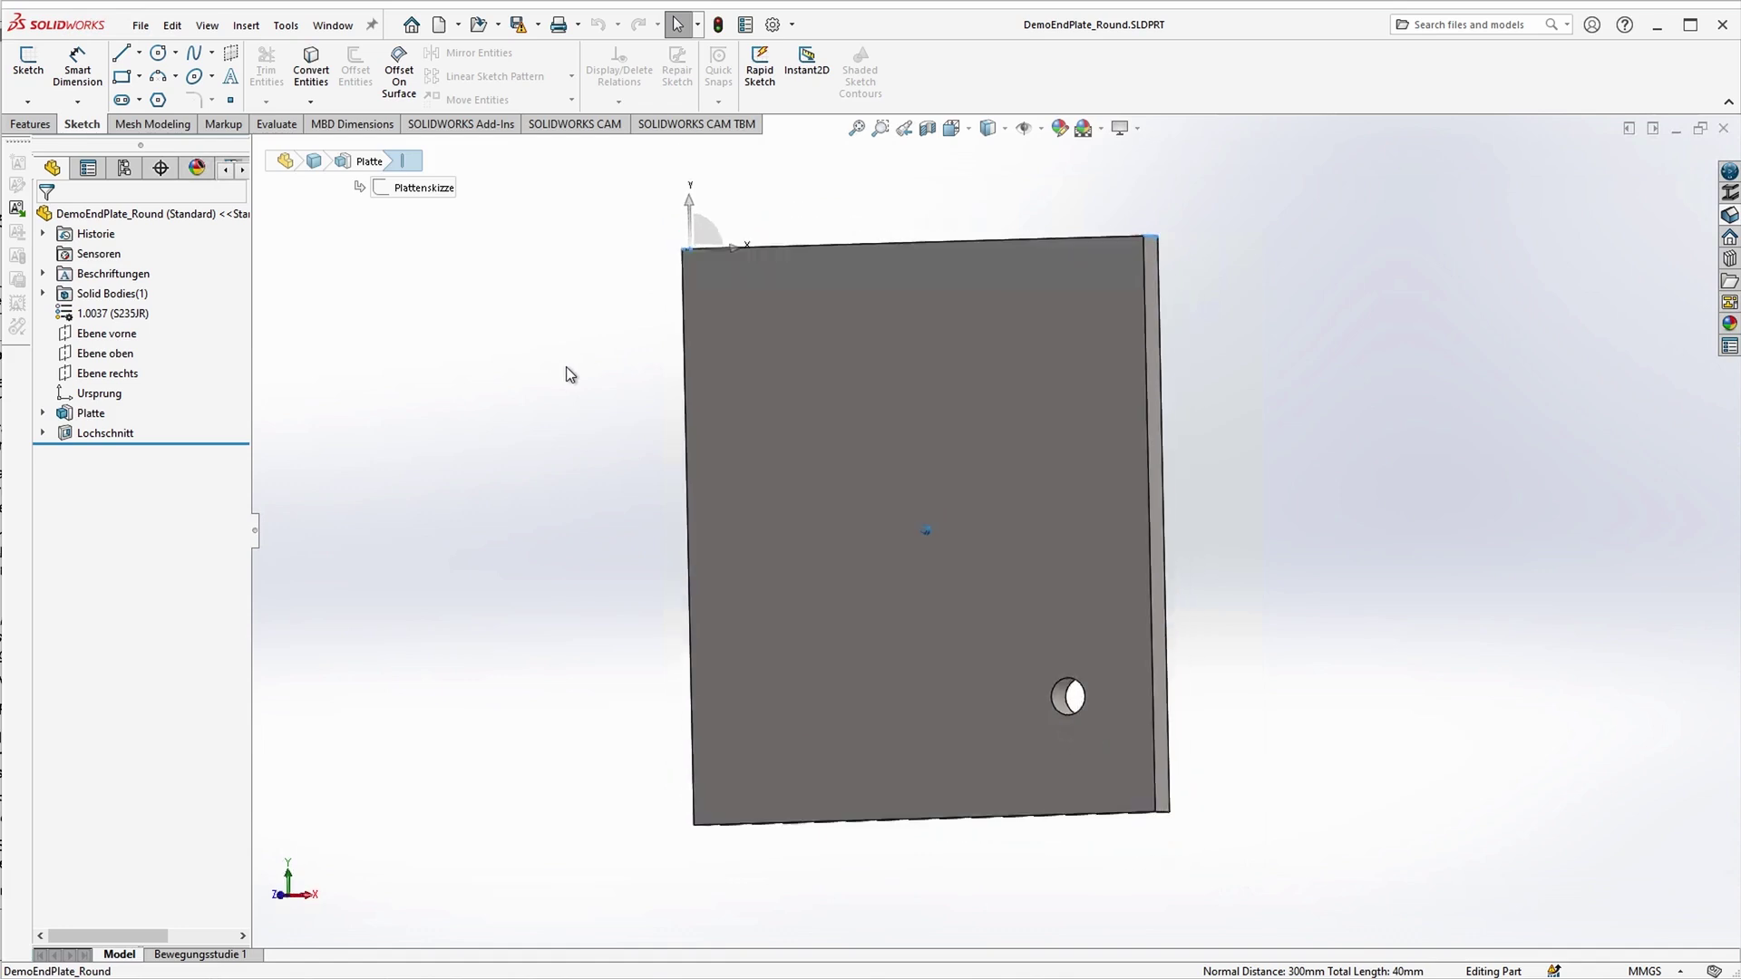
left_click(719, 824, "ctrl")
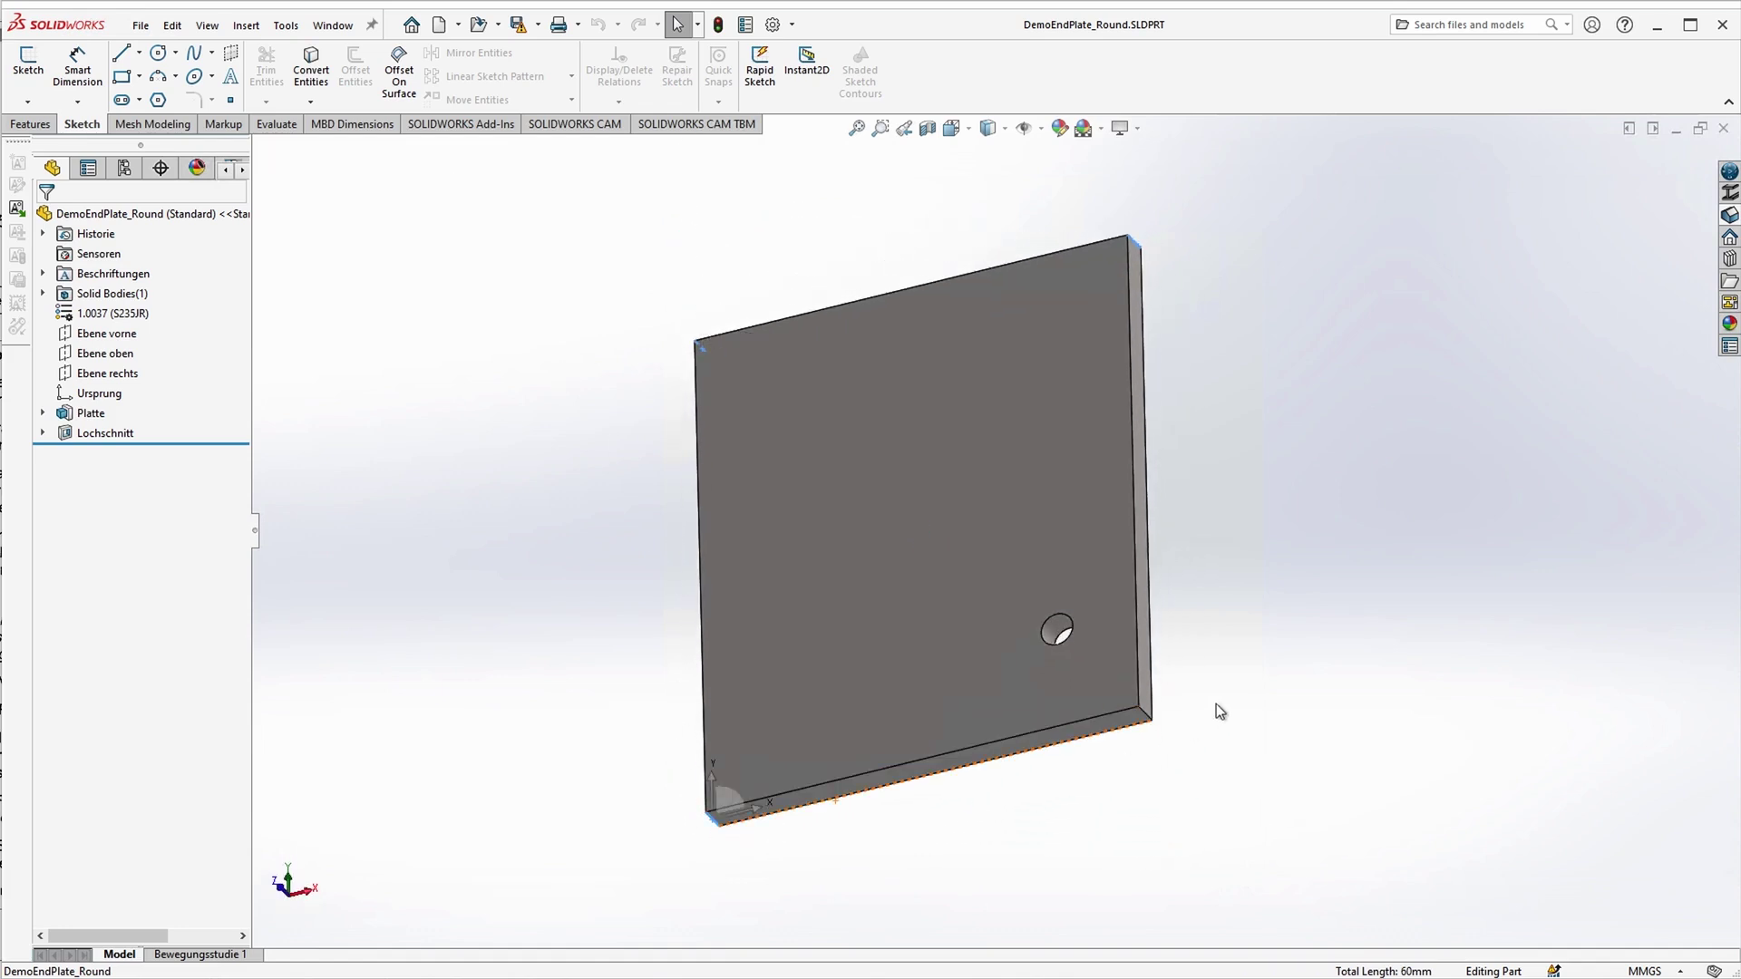
left_click(1150, 719, "ctrl")
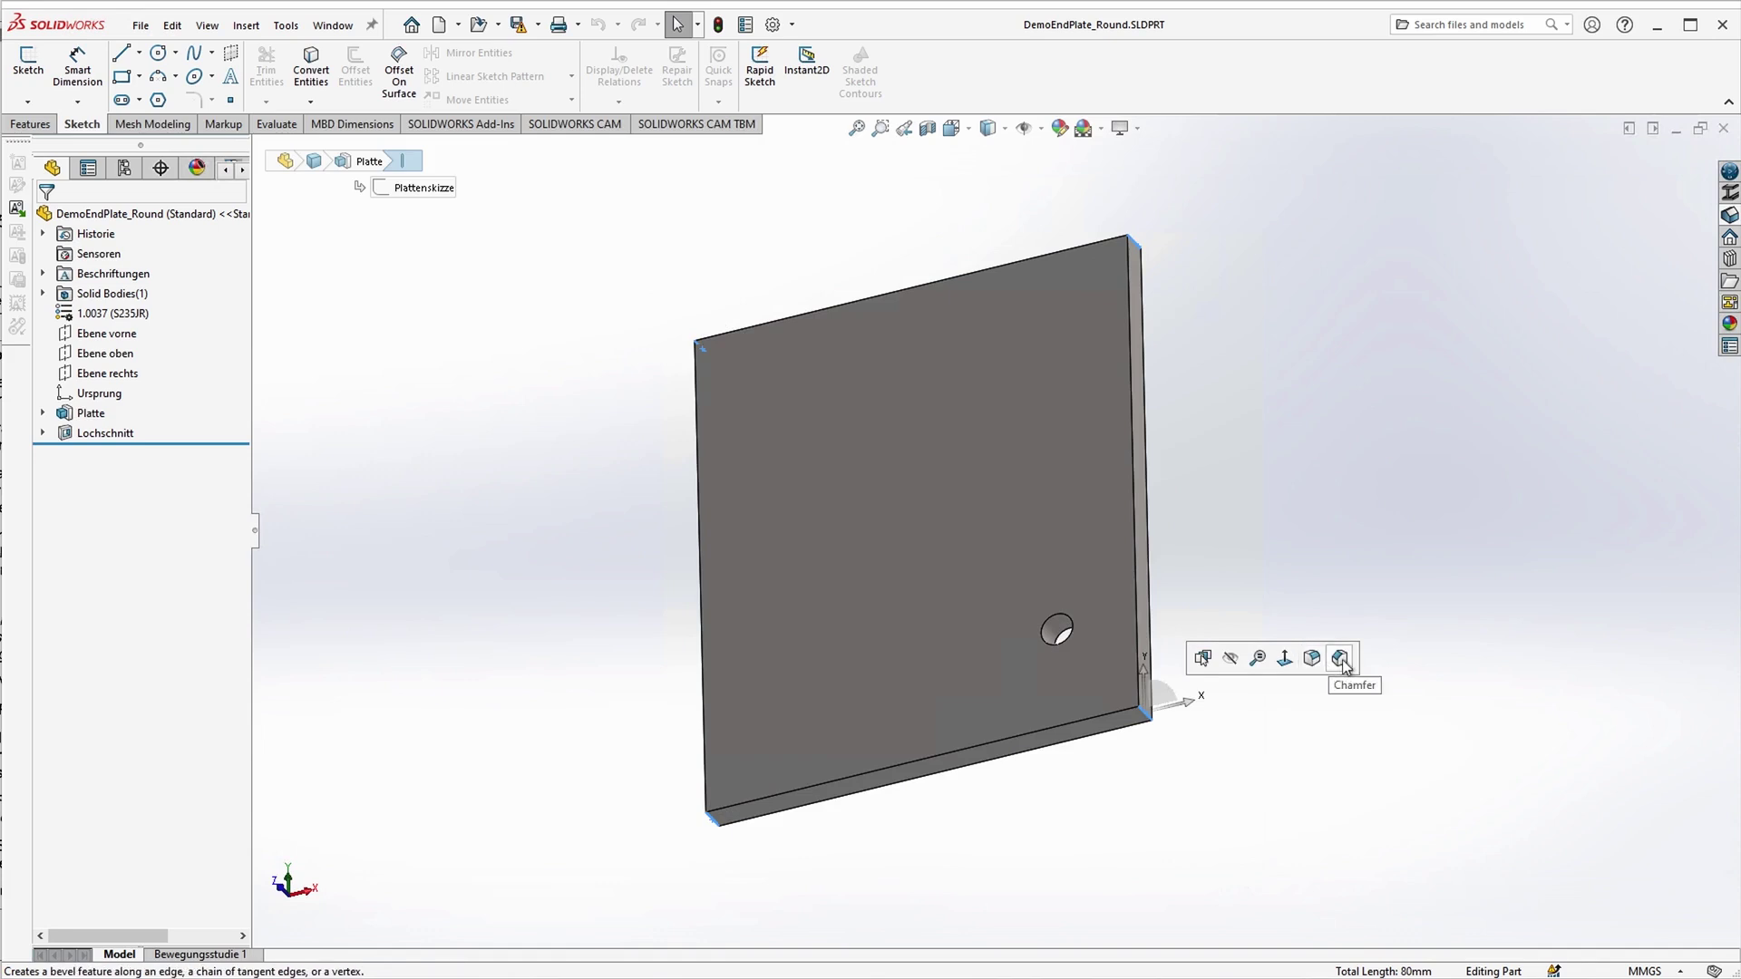
left_click(1340, 657)
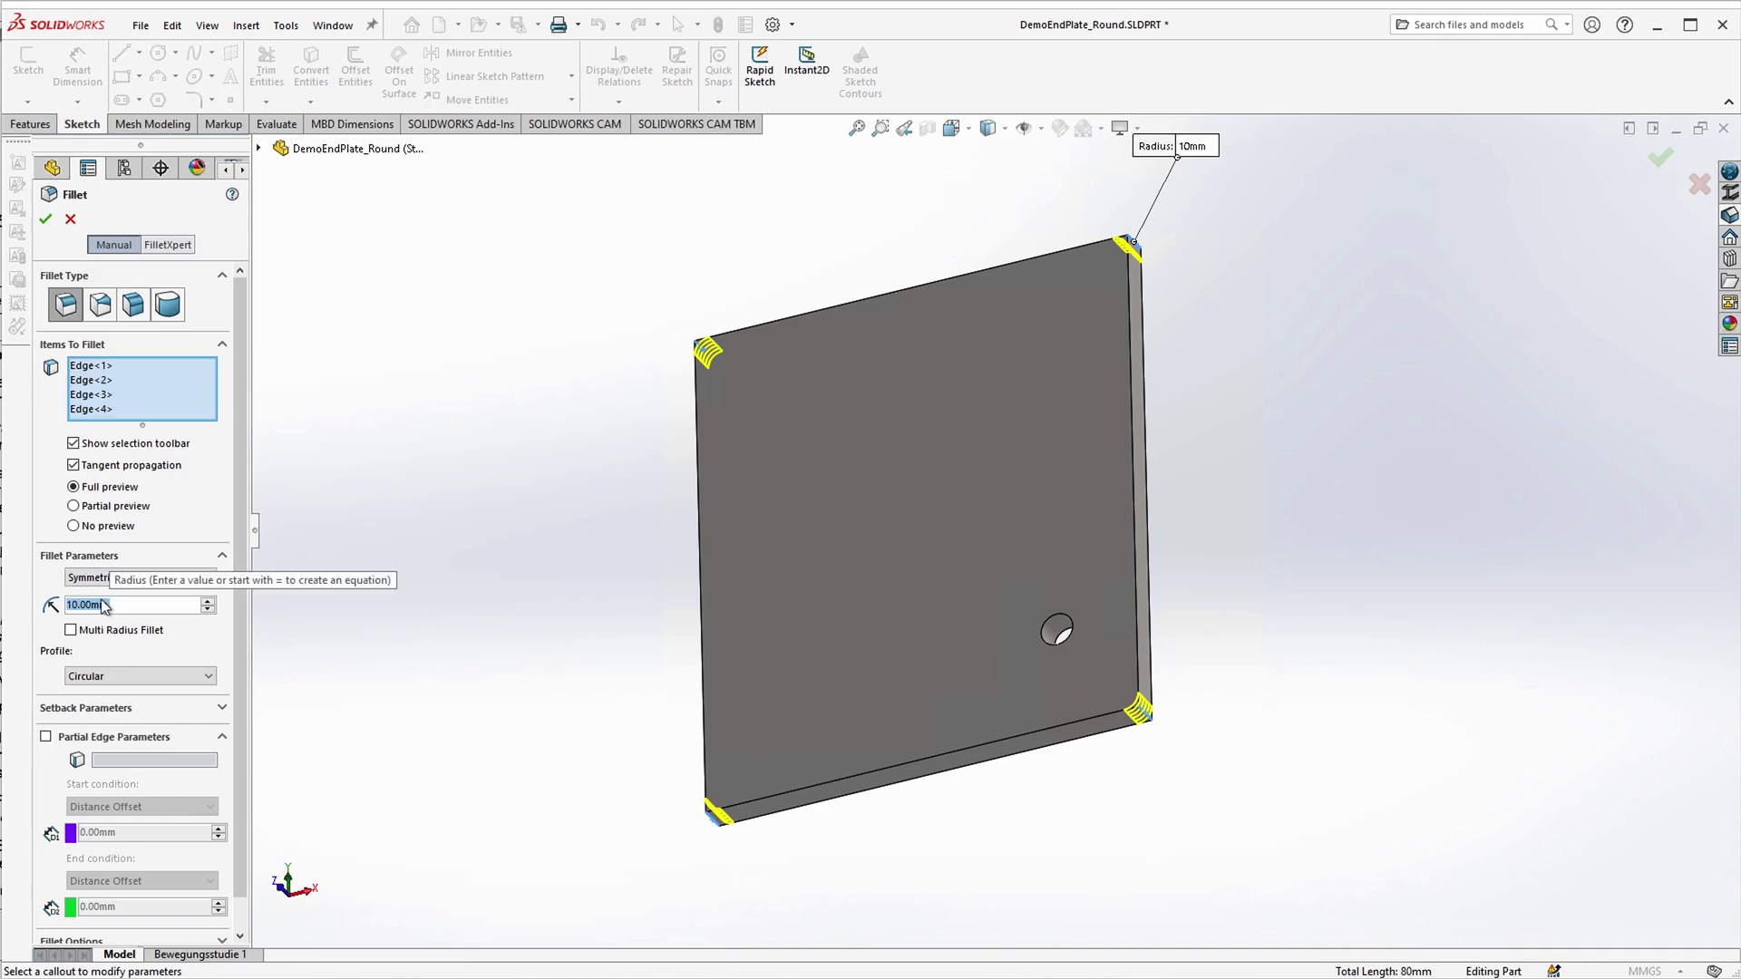
type("20")
key("Return")
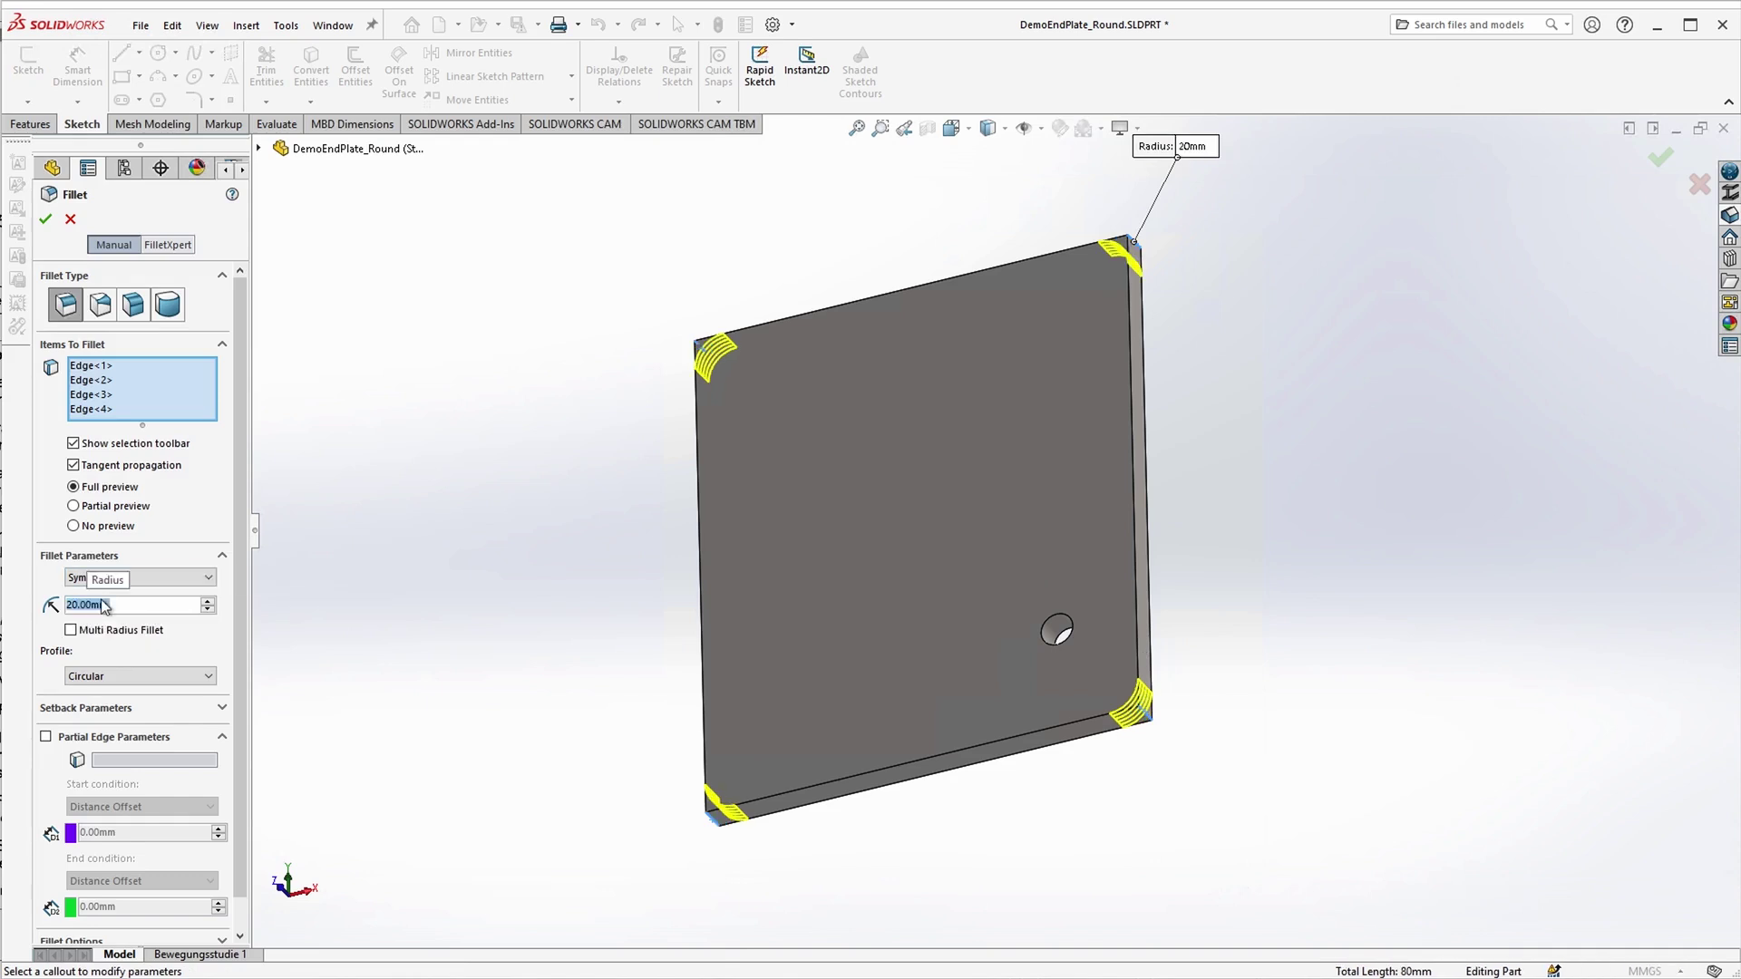
left_click(45, 219)
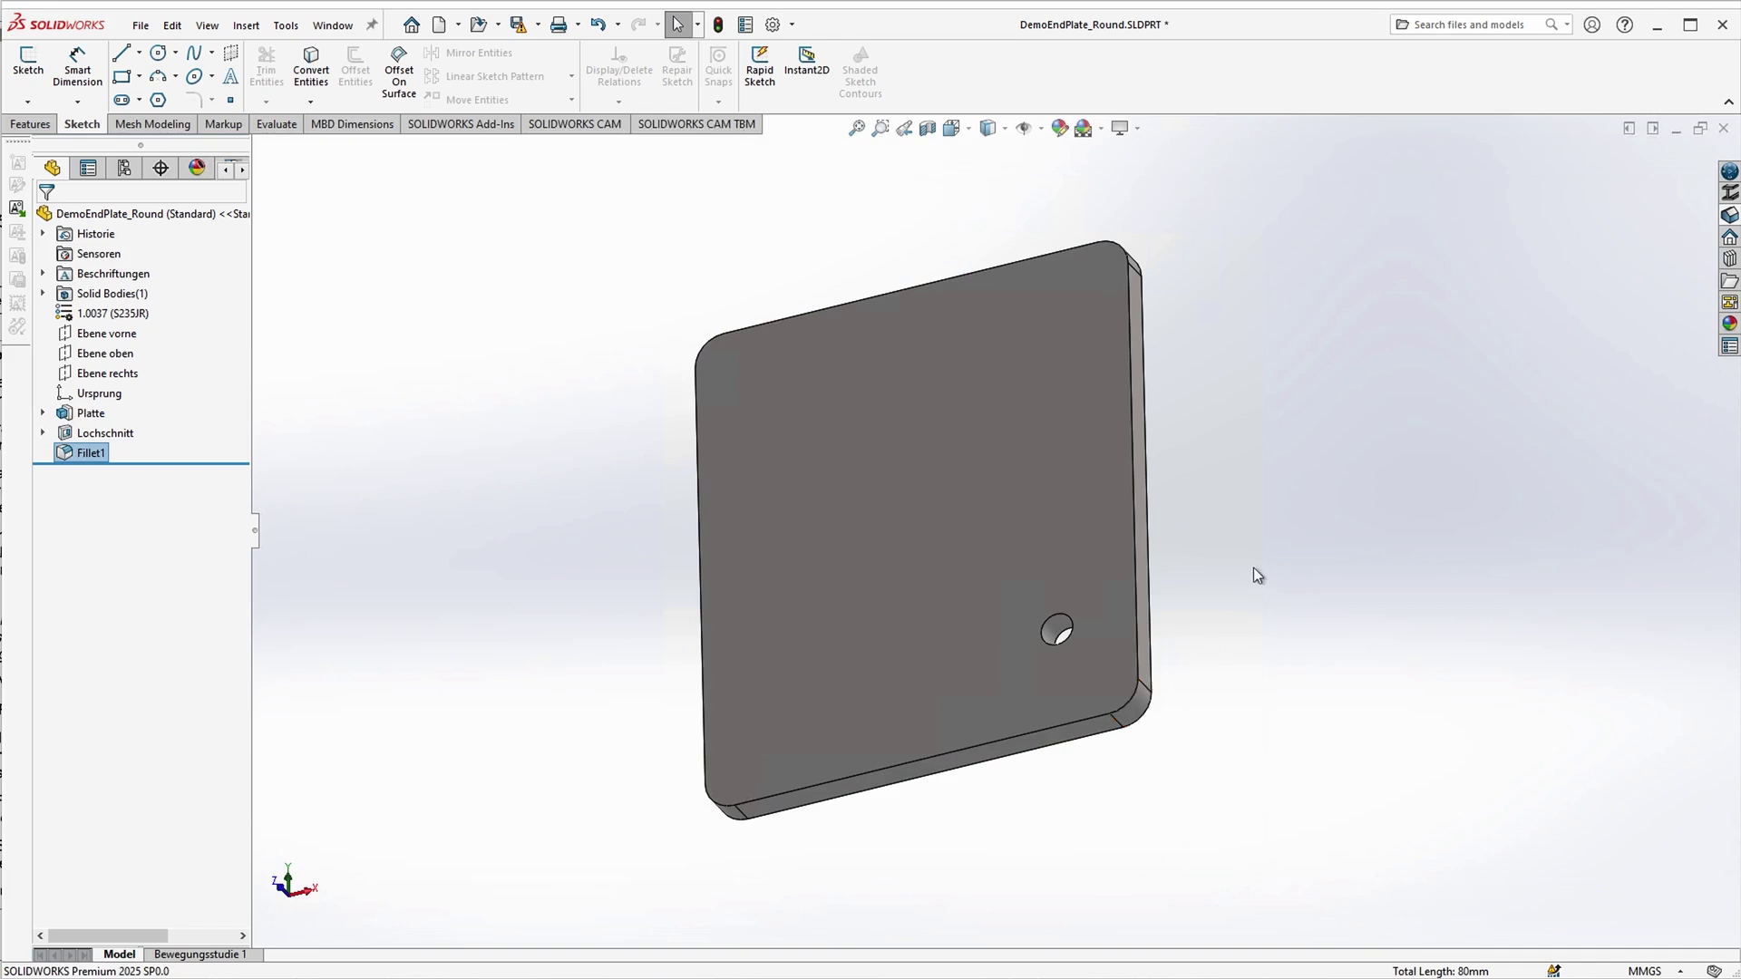
- Save the plate part in the current file version and return to the Geruest_6_0_Bracing#07_2024 assembly
key("ctrl+s")
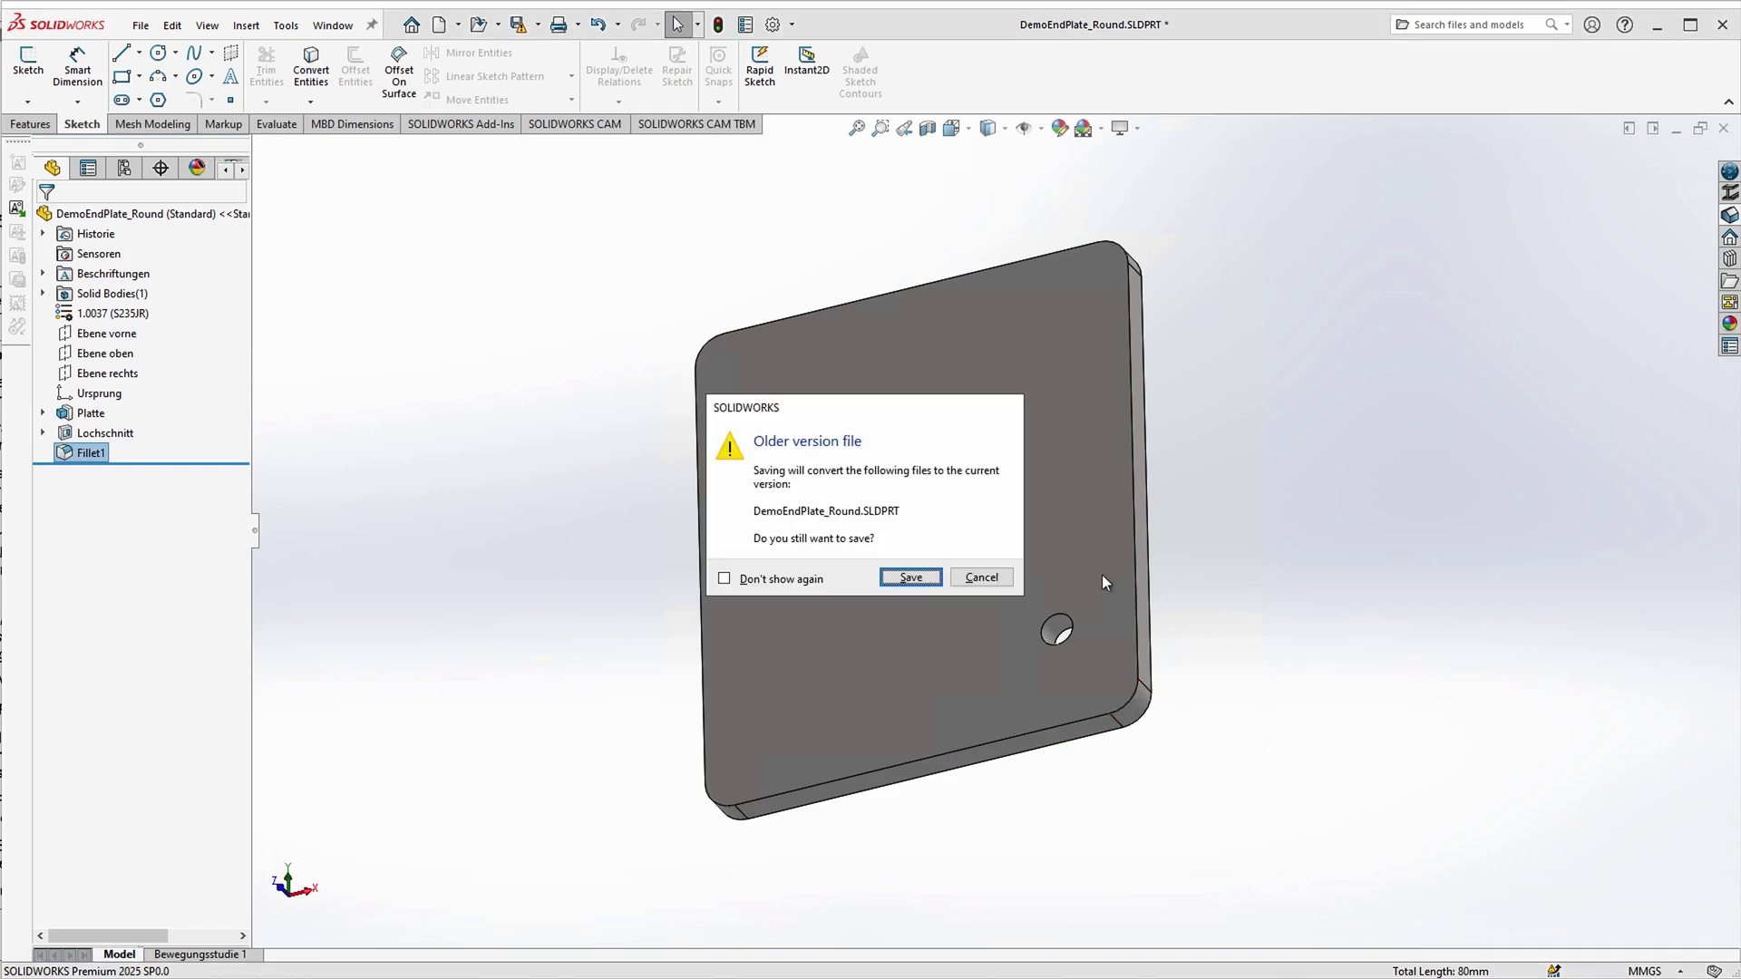
left_click(912, 578)
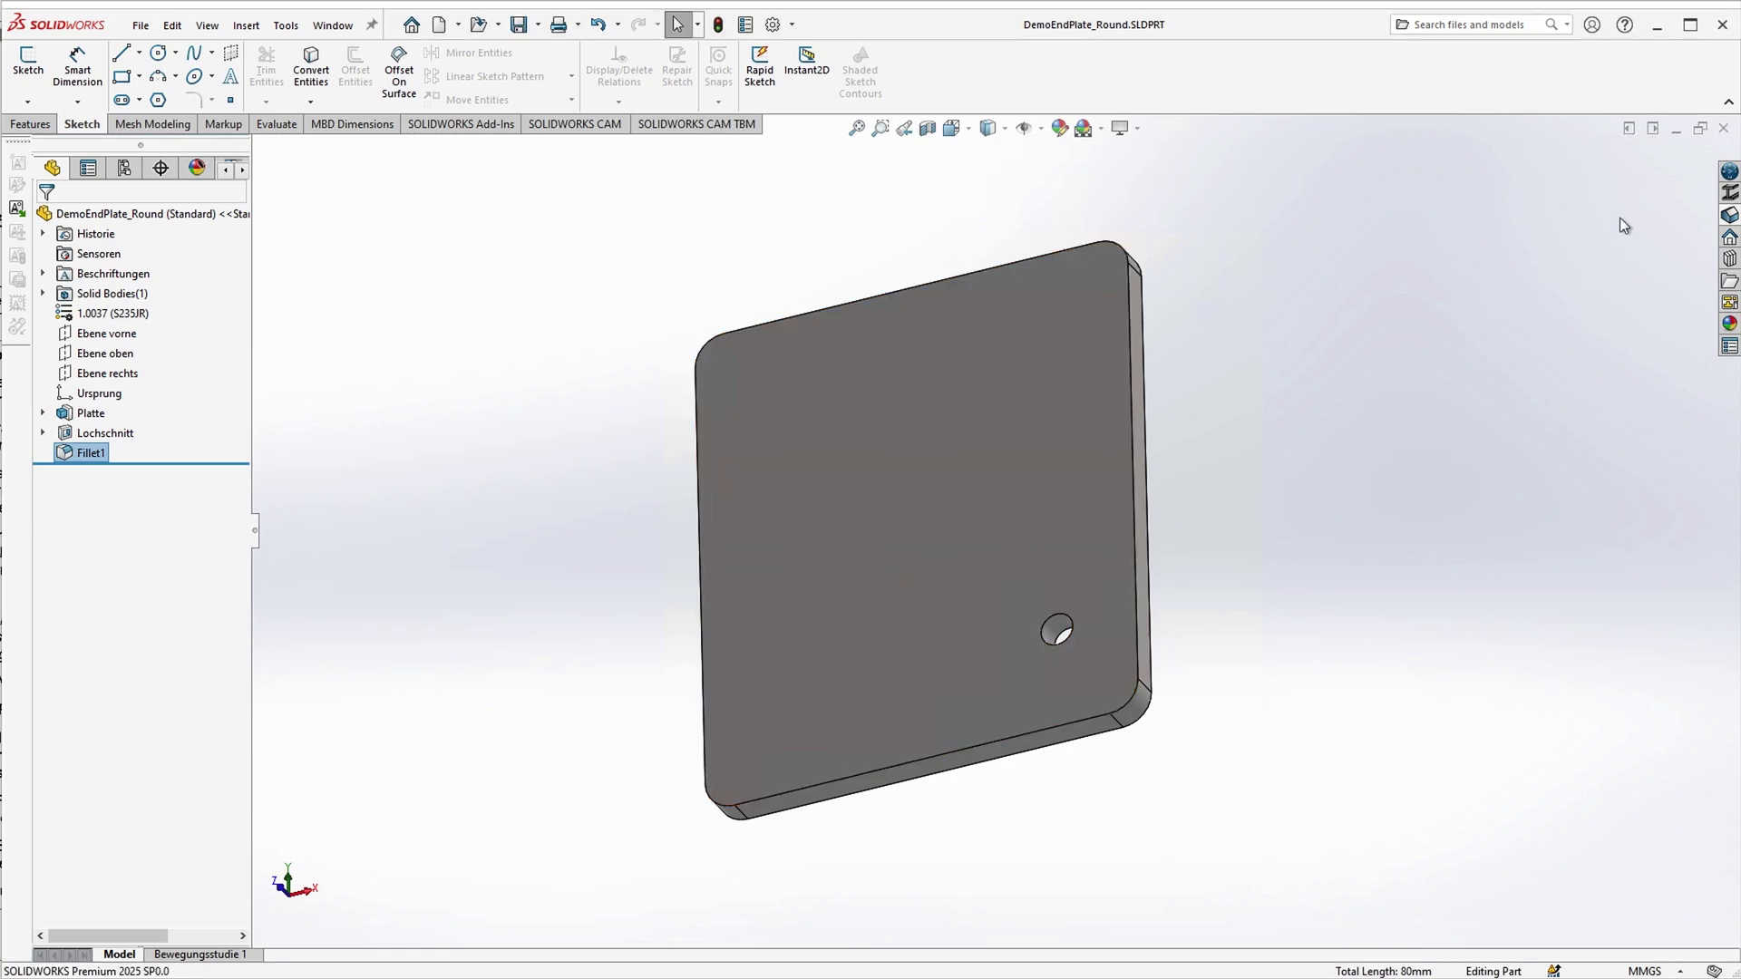
key("ctrl+Tab")
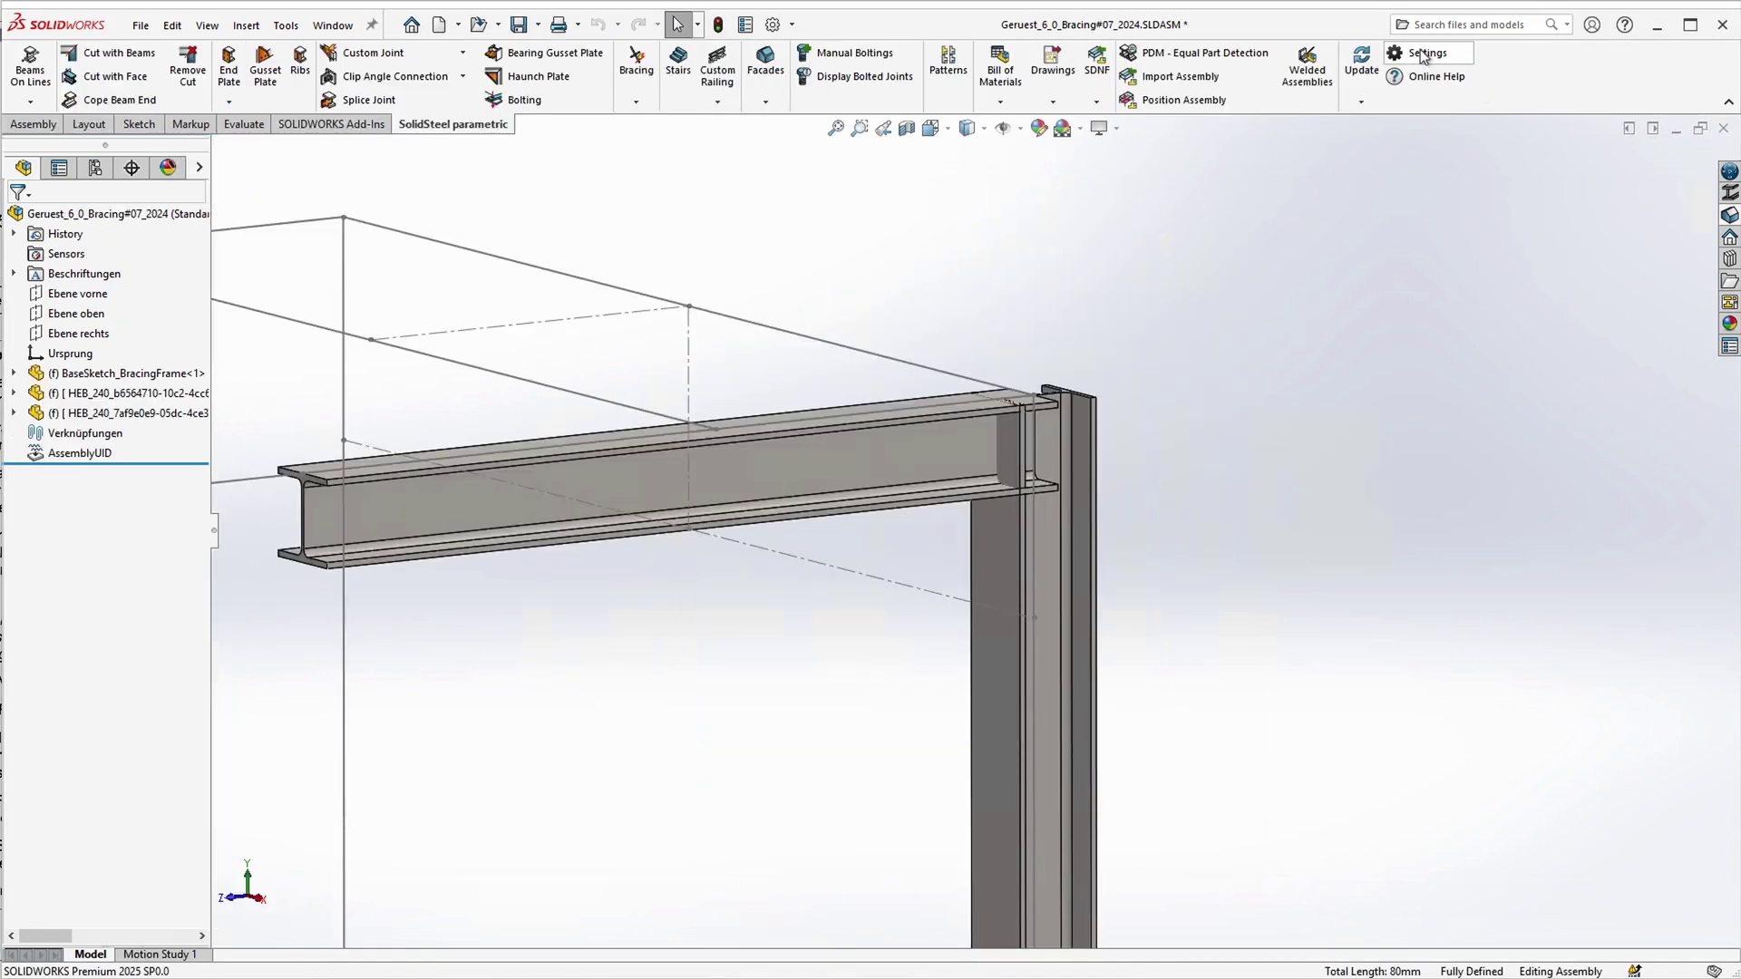
- Add DemoEndPlate_Round.SLDPRT from the Desktop as an endplate template named DemoEndPlateRound in the SolidSteel parametric settings
left_click(1422, 55)
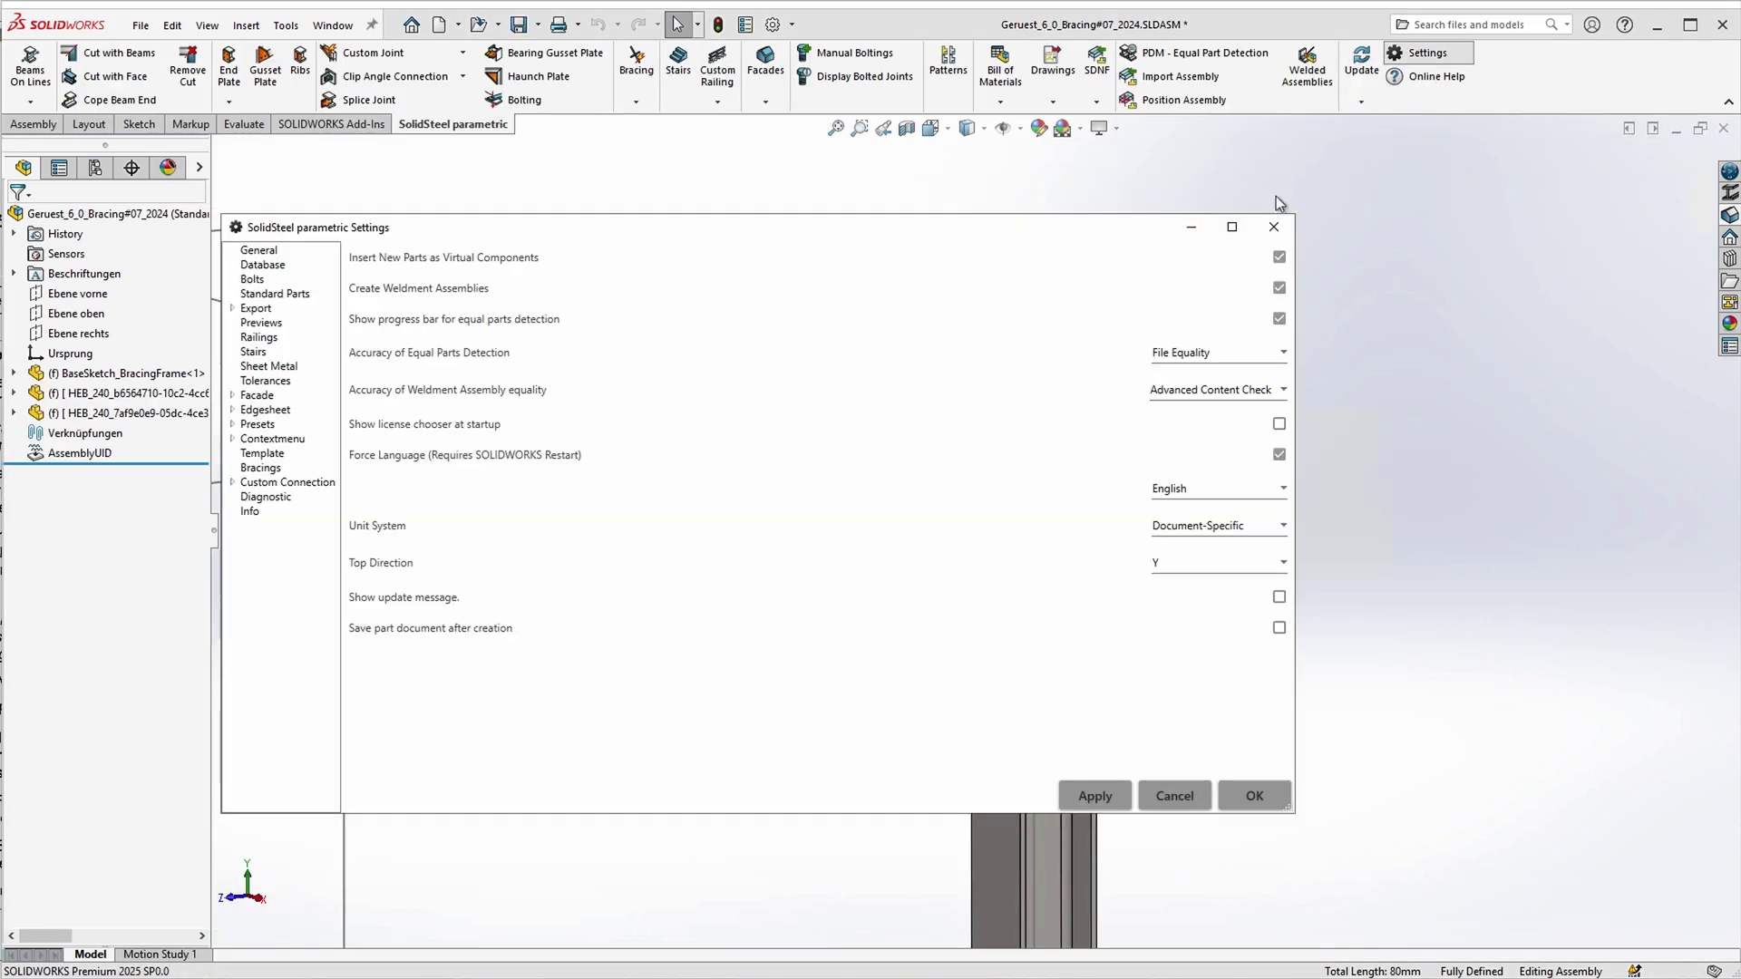
left_click(261, 453)
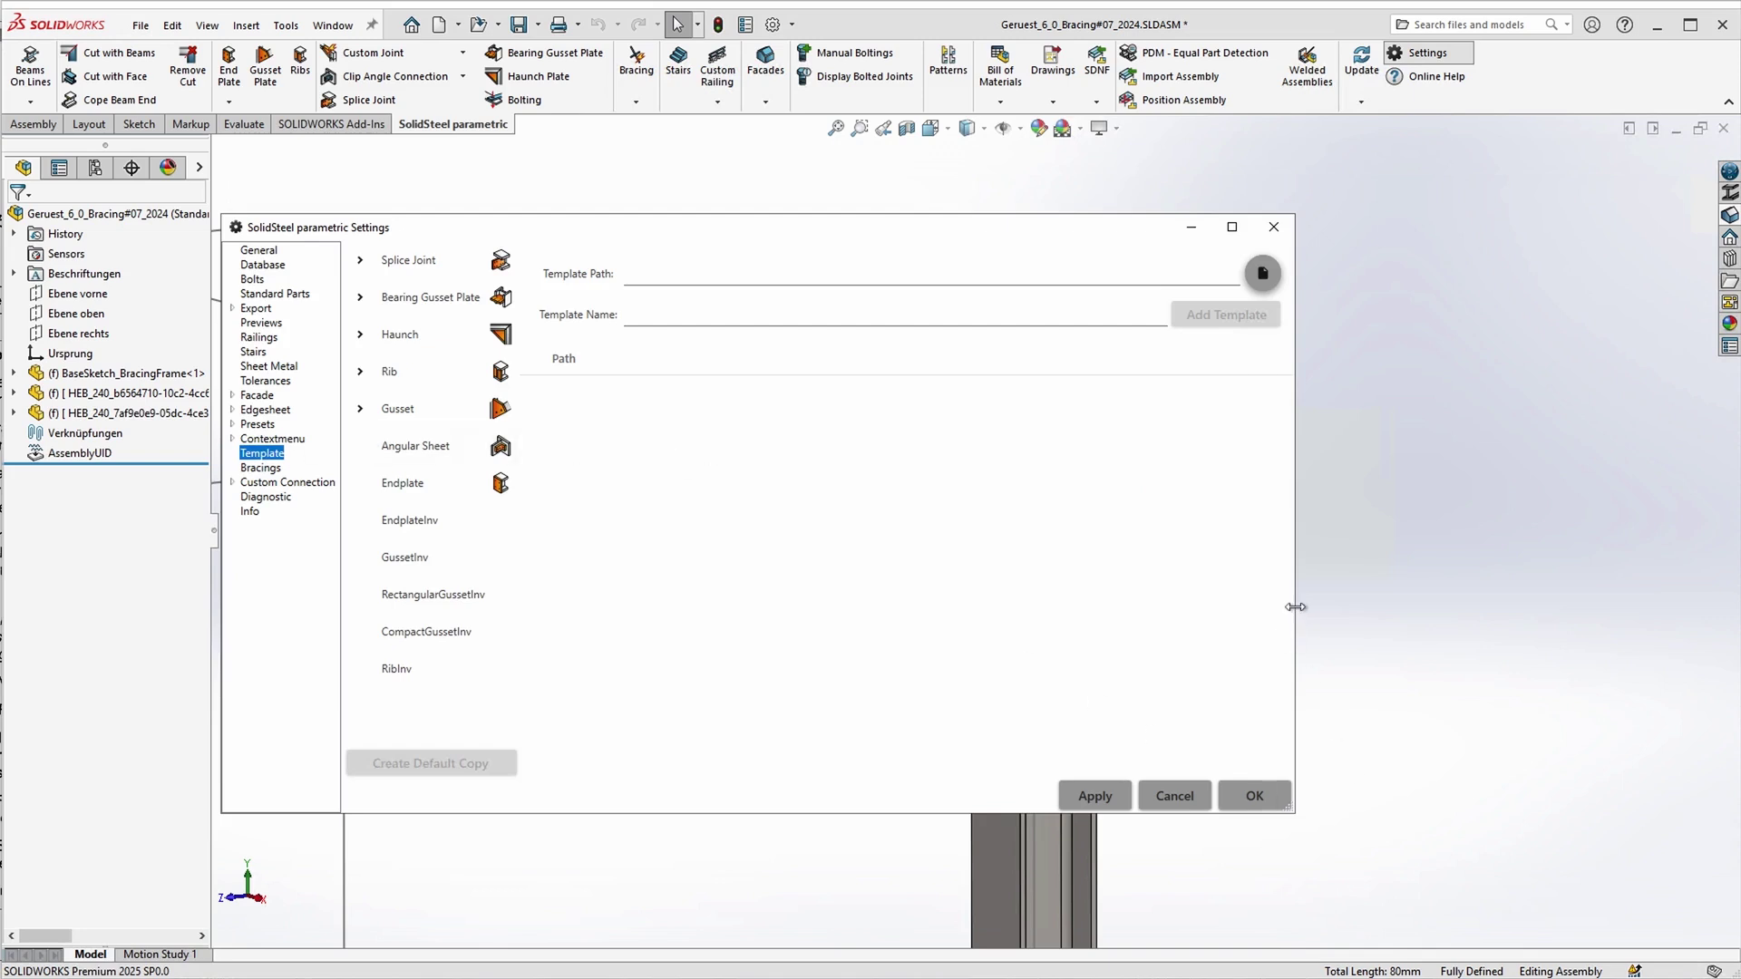
left_click_drag(1294, 602, 1601, 589)
left_click(412, 490)
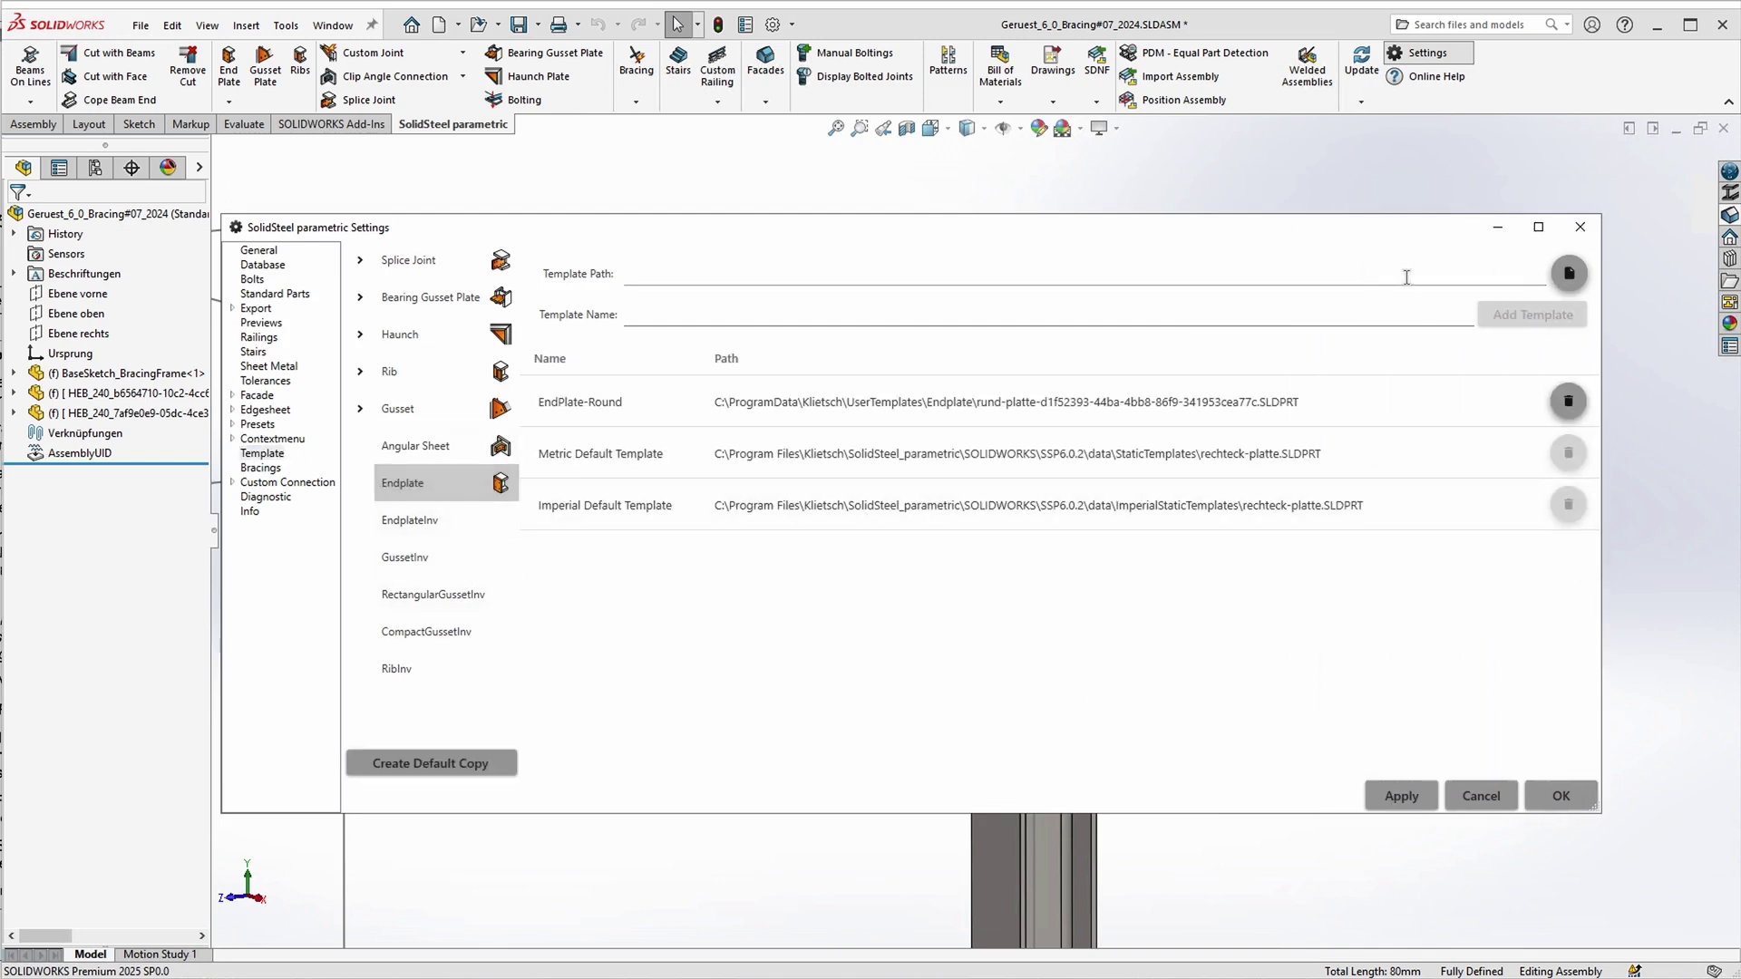
left_click(1568, 274)
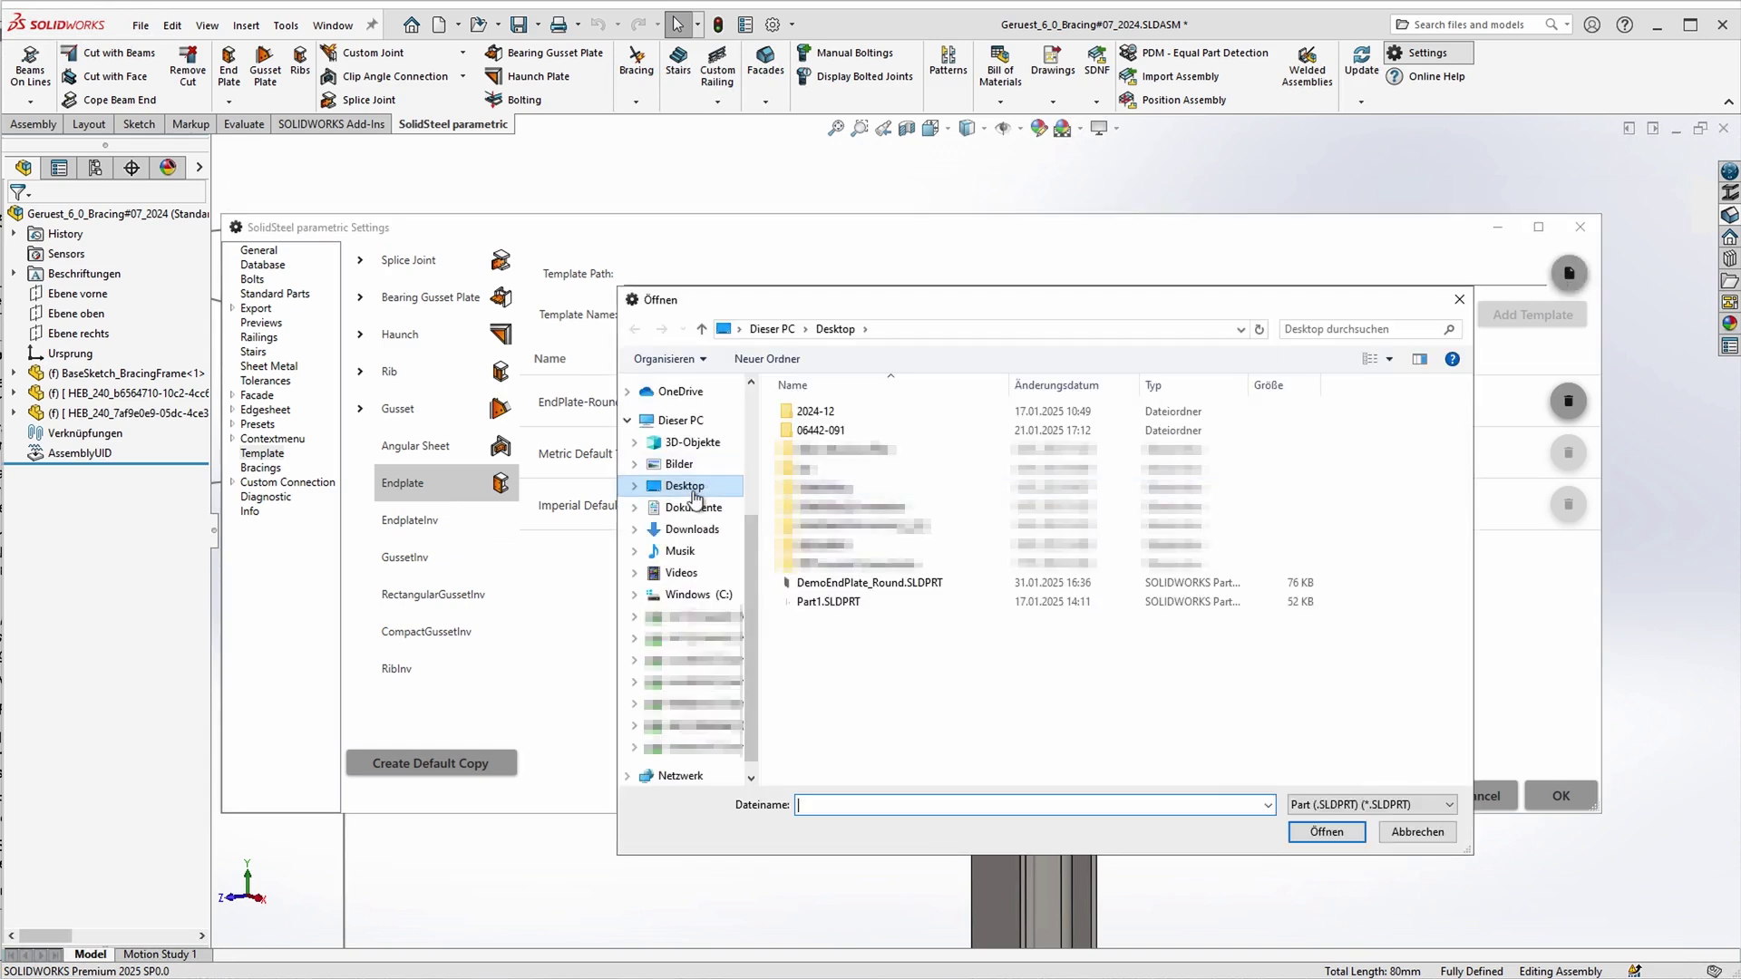
left_click(884, 583)
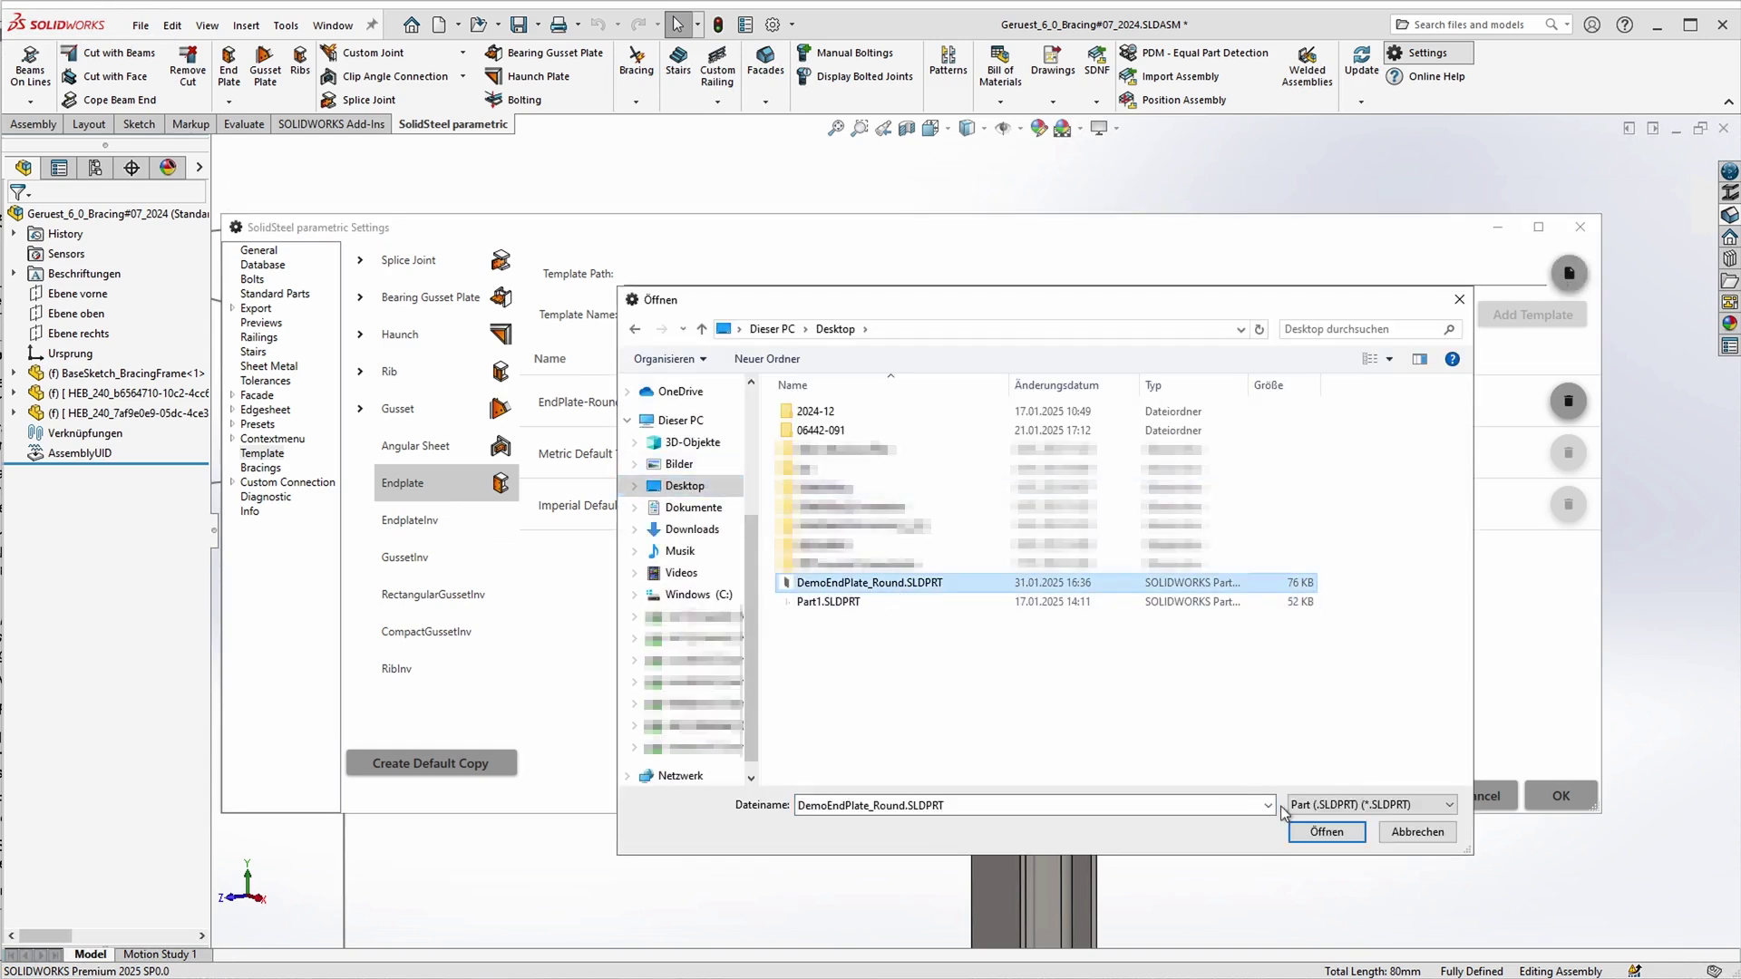
left_click(1326, 832)
left_click(683, 317)
type("DemoEndPlateRound")
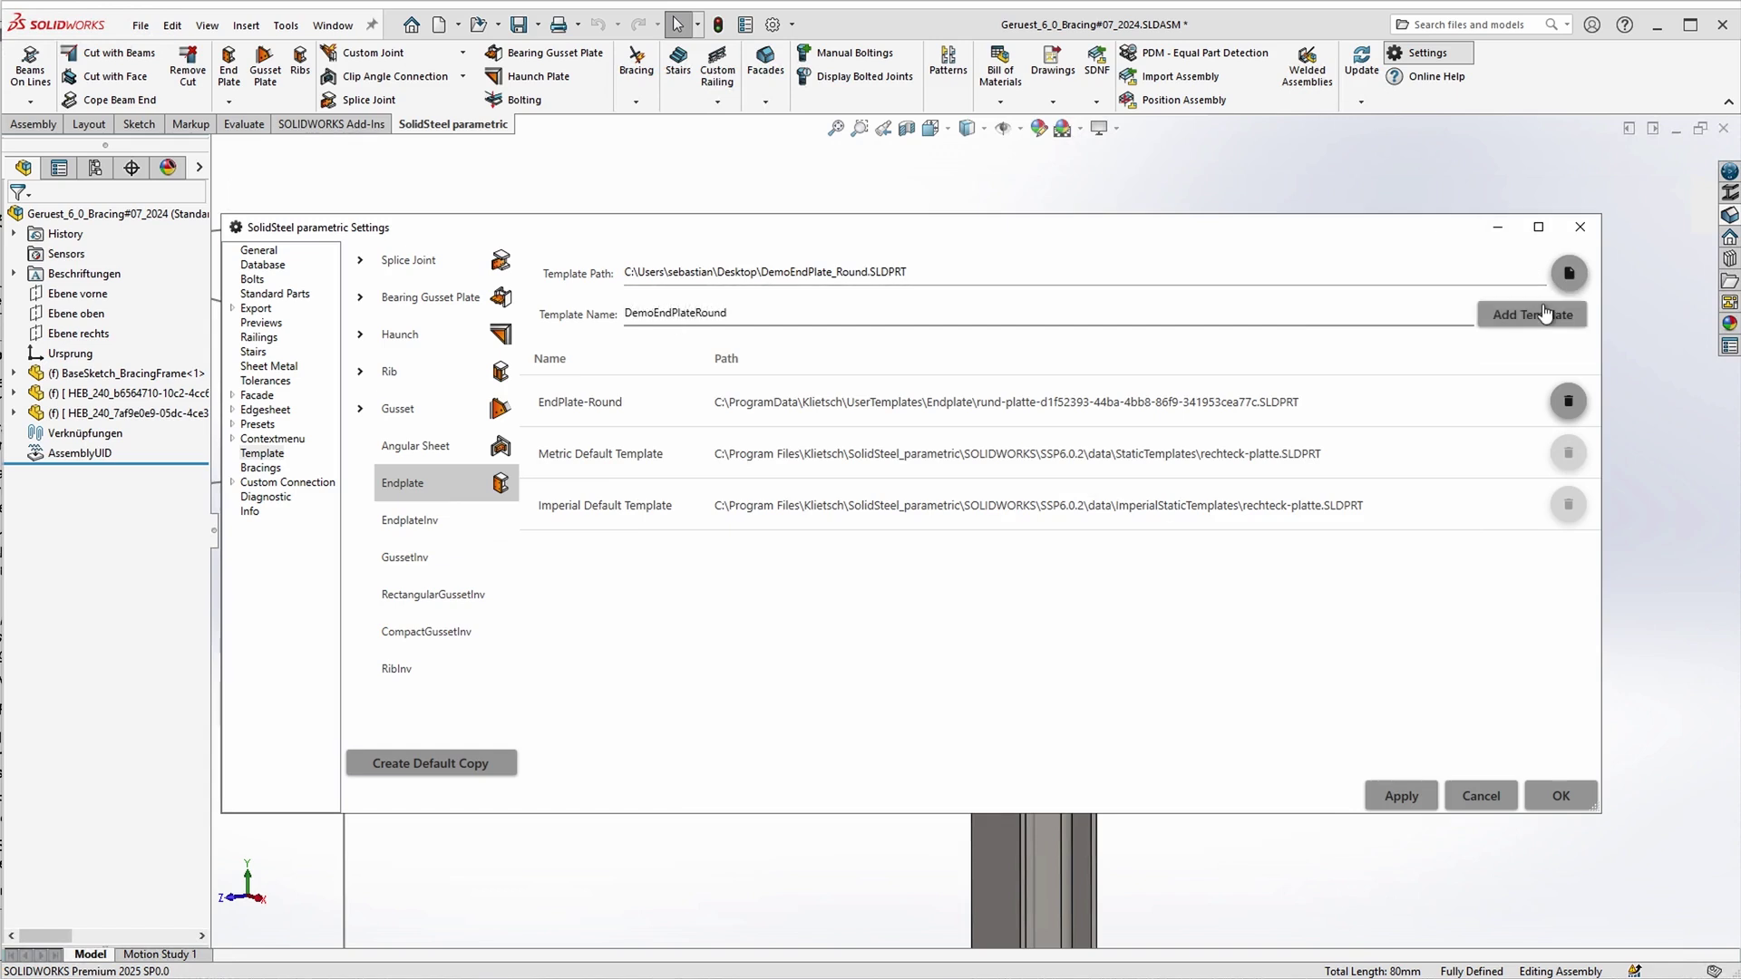
left_click(1523, 318)
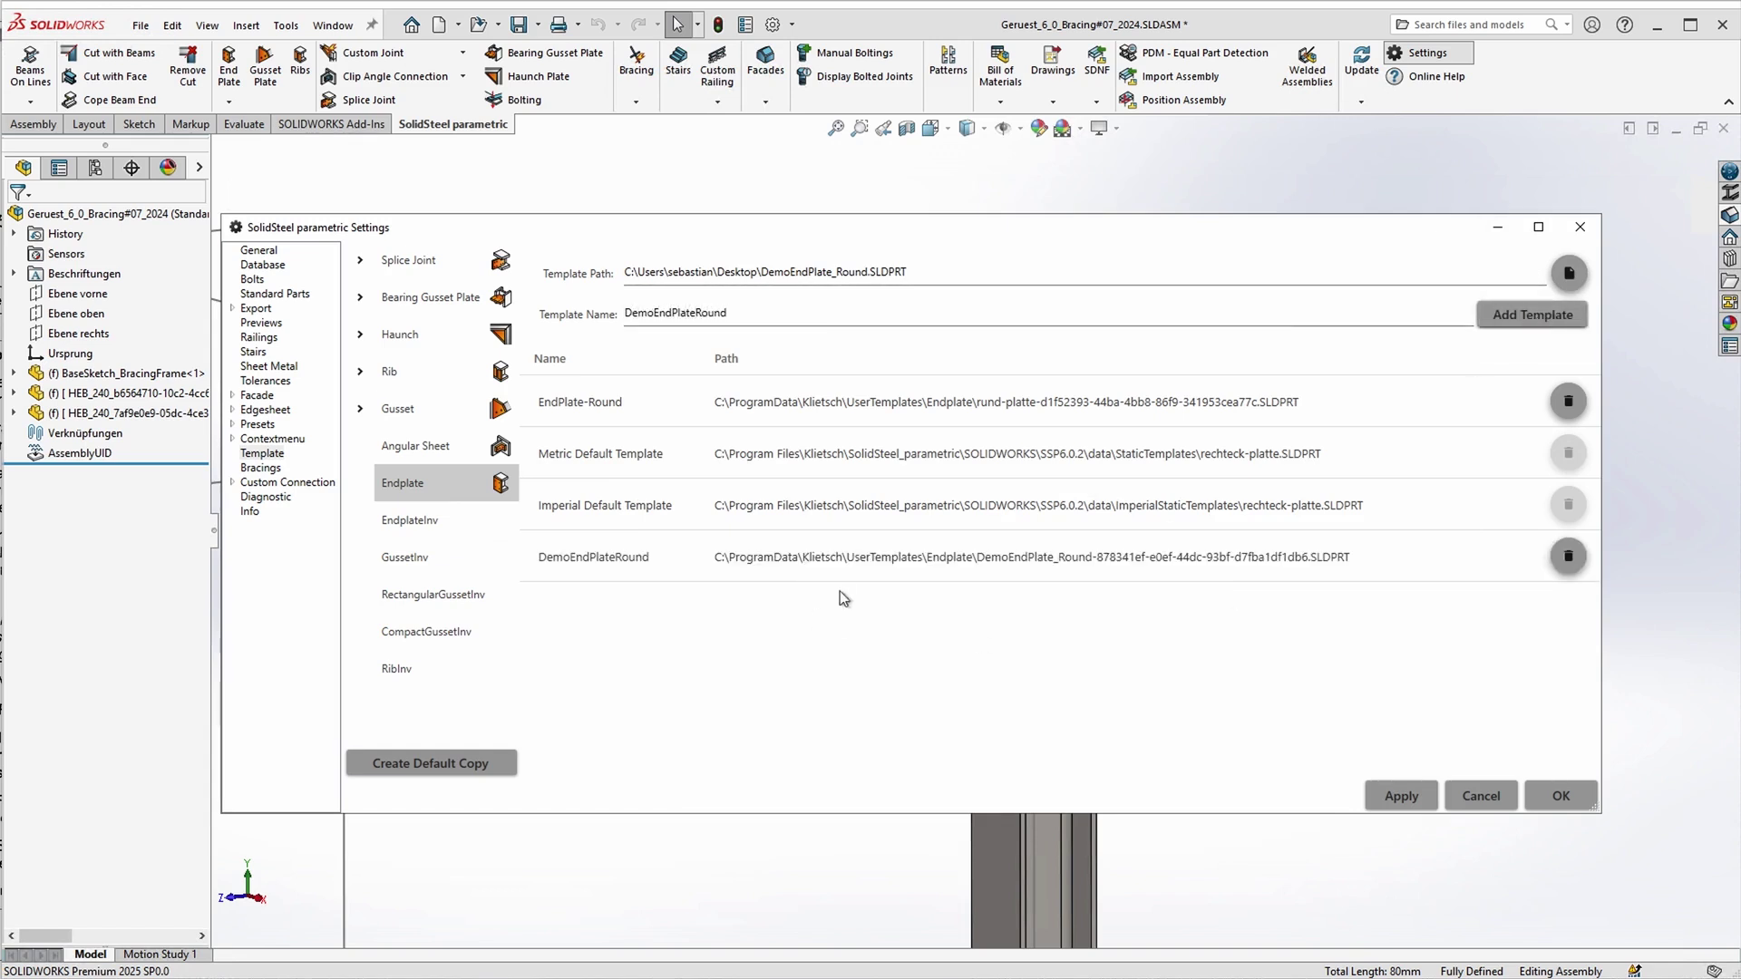
left_click(1579, 225)
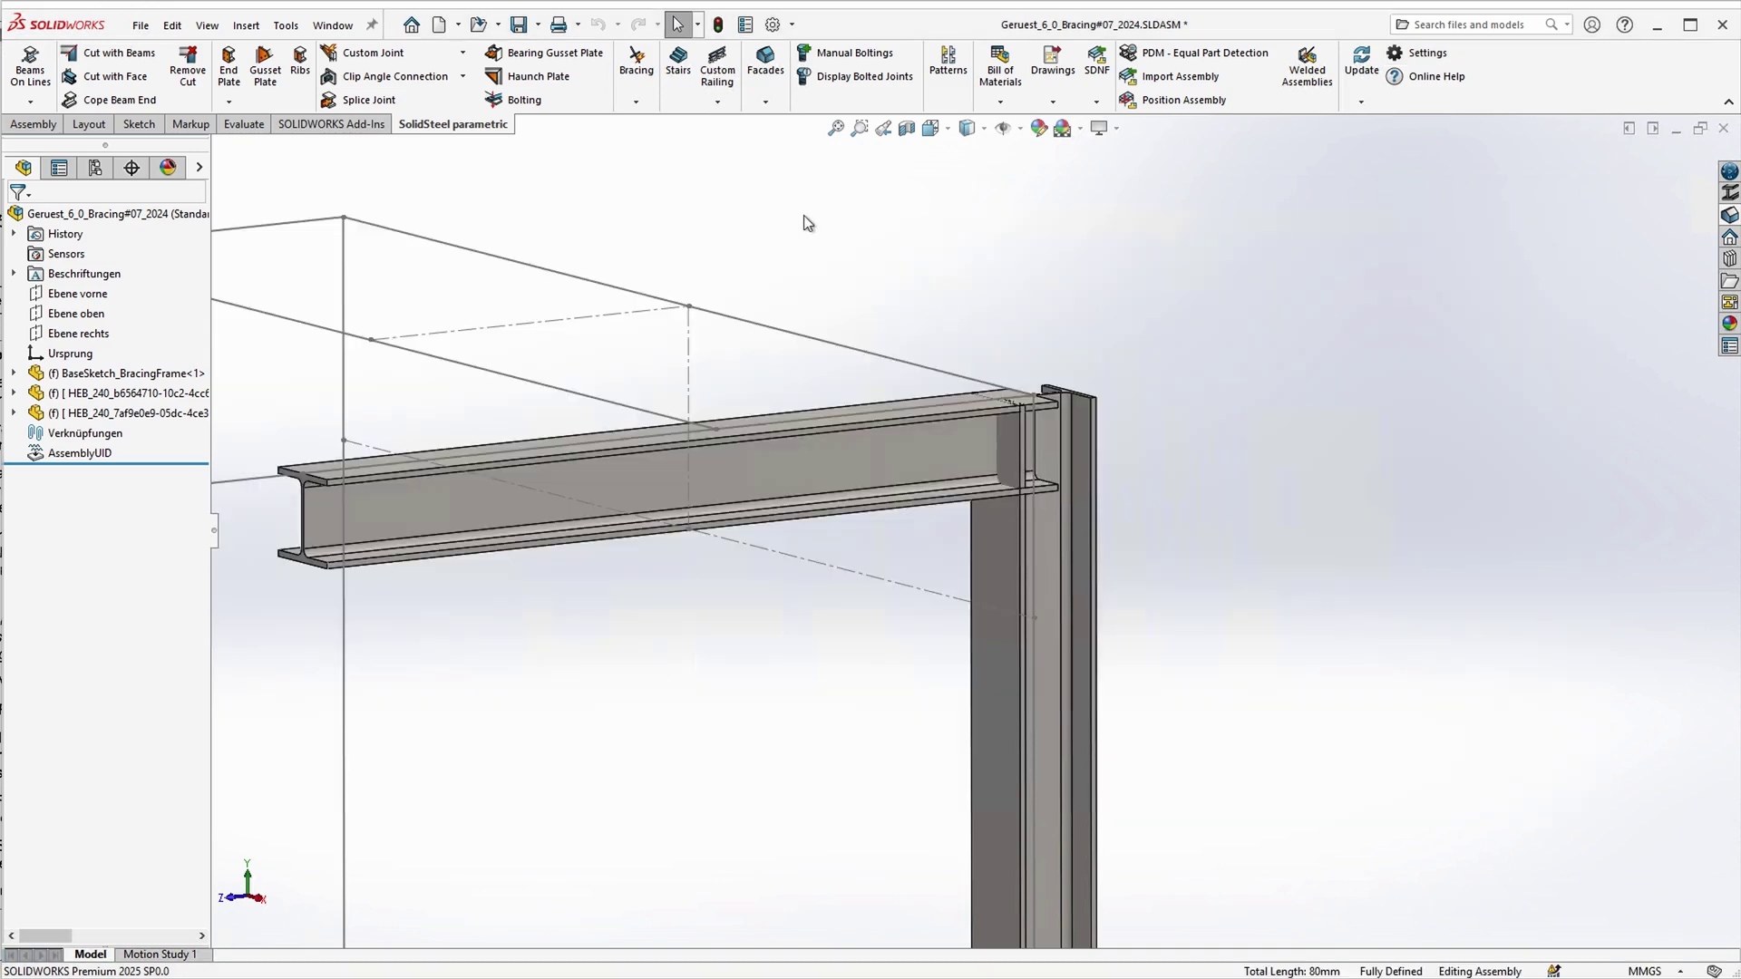
- Create a bolted endplate on the horizontal HEB 240 beam against the column face using the DemoEndPlateRound template
left_click(228, 68)
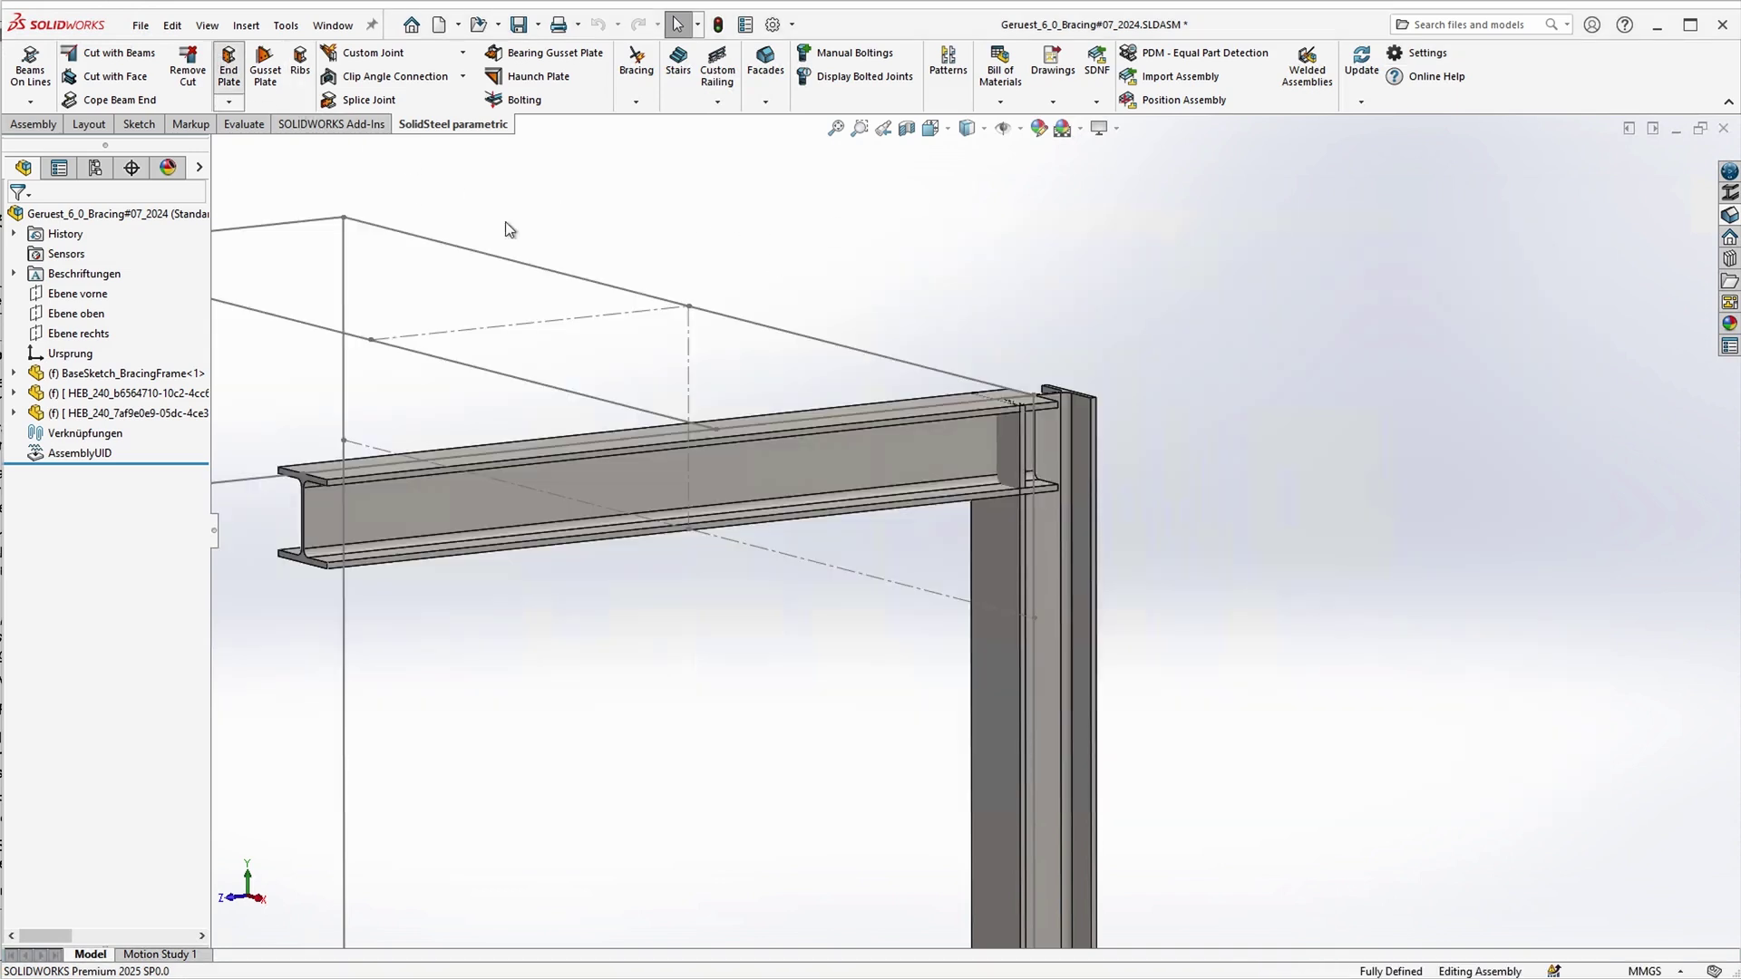
left_click(970, 448)
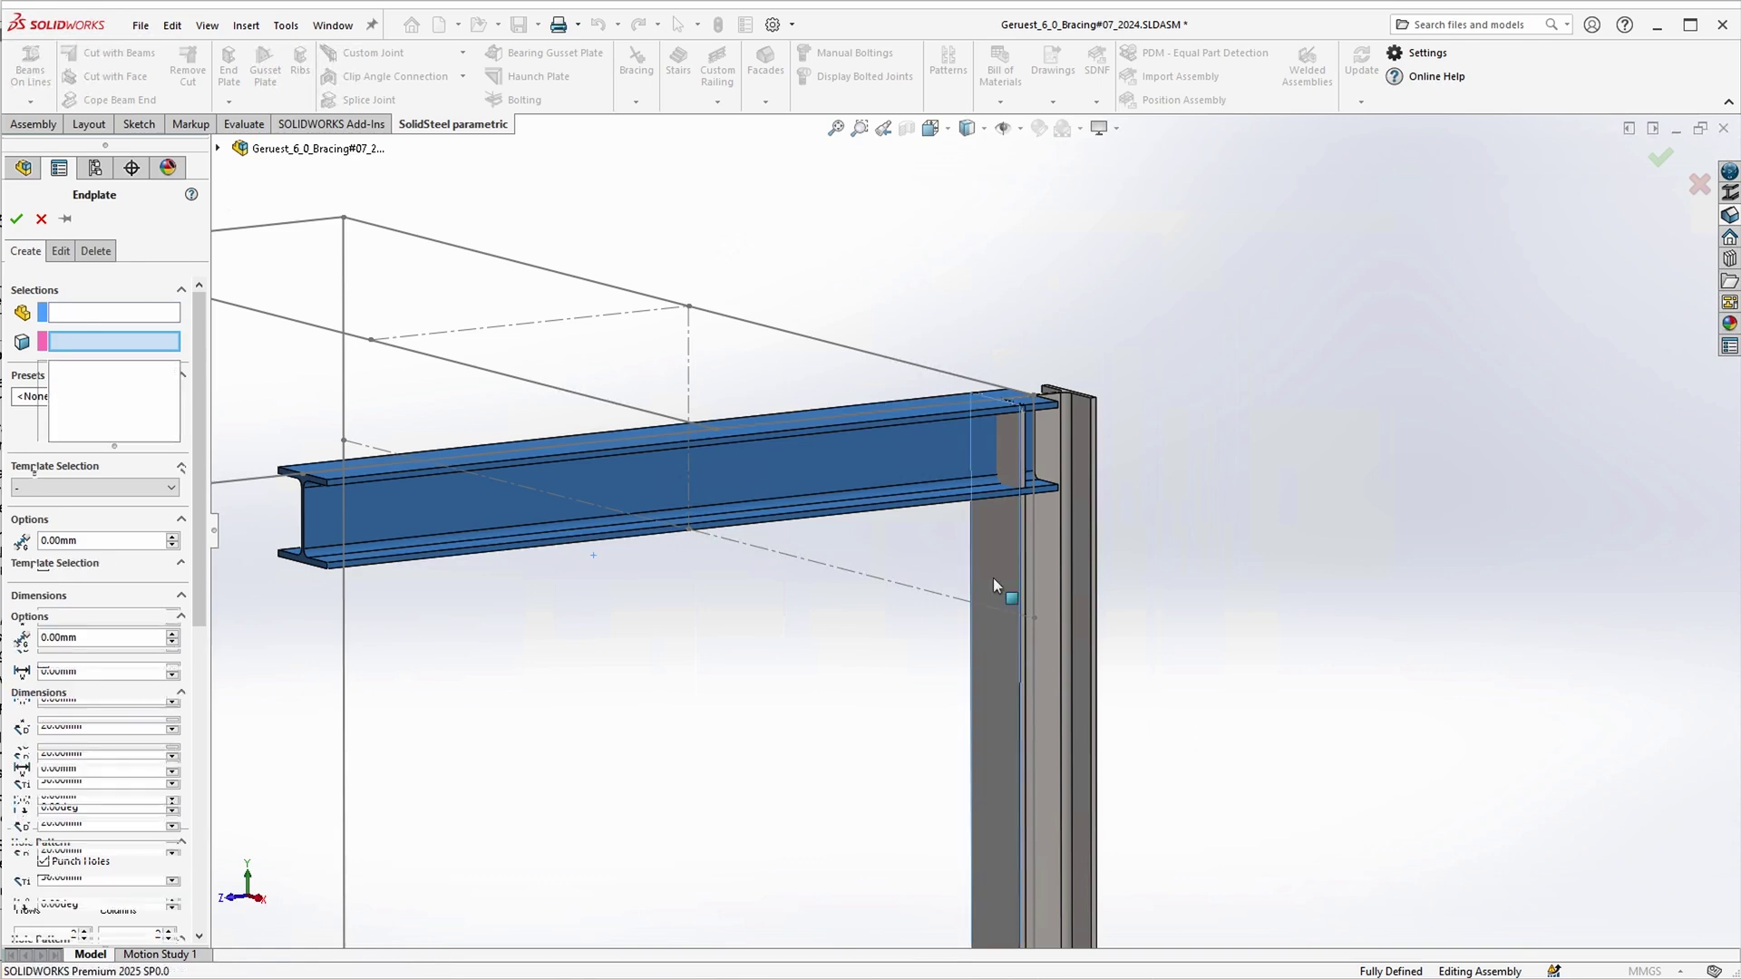
left_click(993, 579)
scroll(1006, 444, "down", 4)
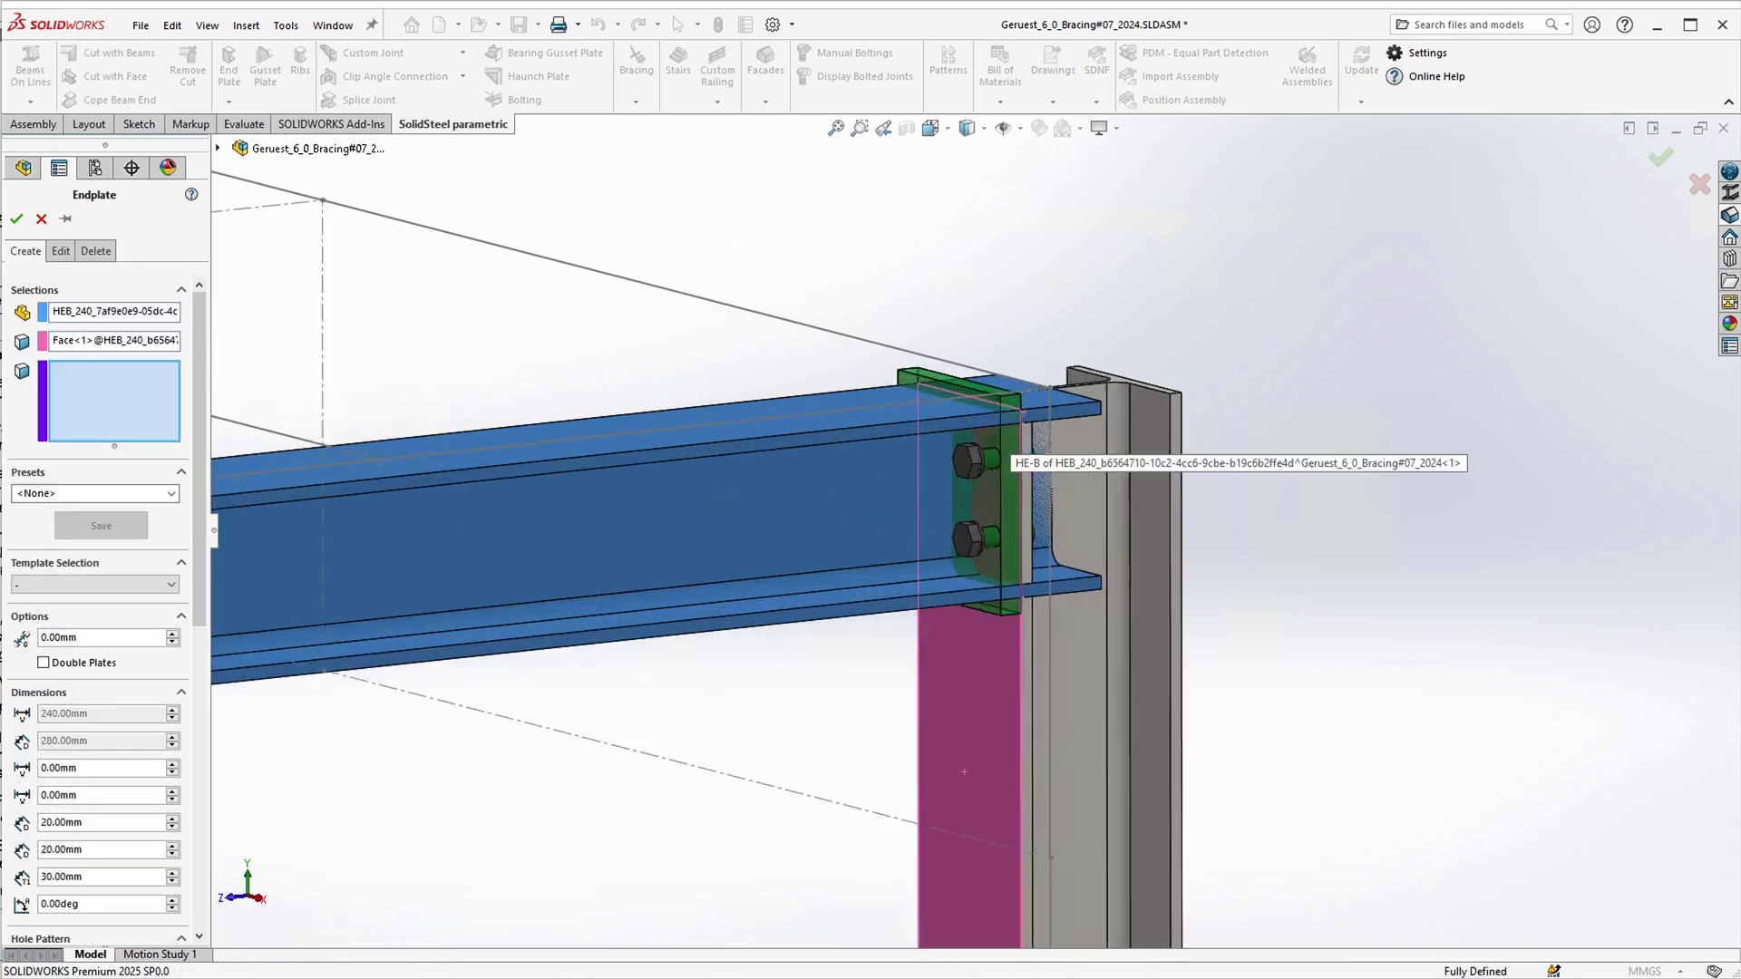
scroll(1011, 417, "down", 2)
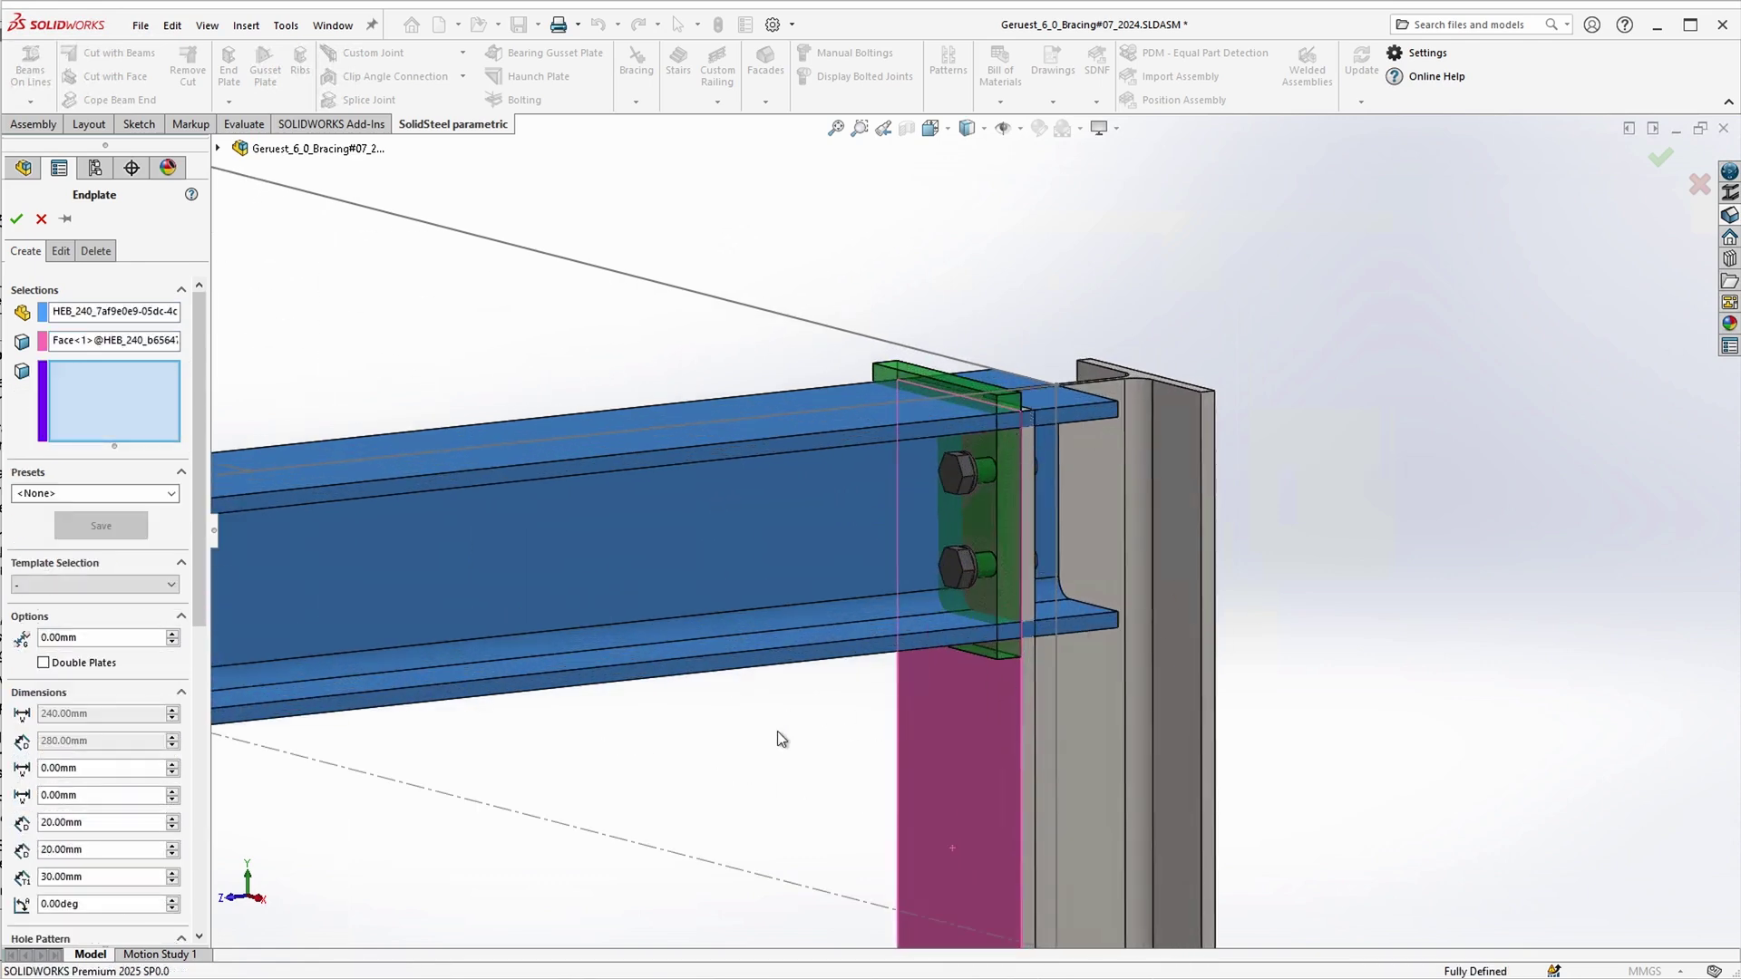
left_click(131, 584)
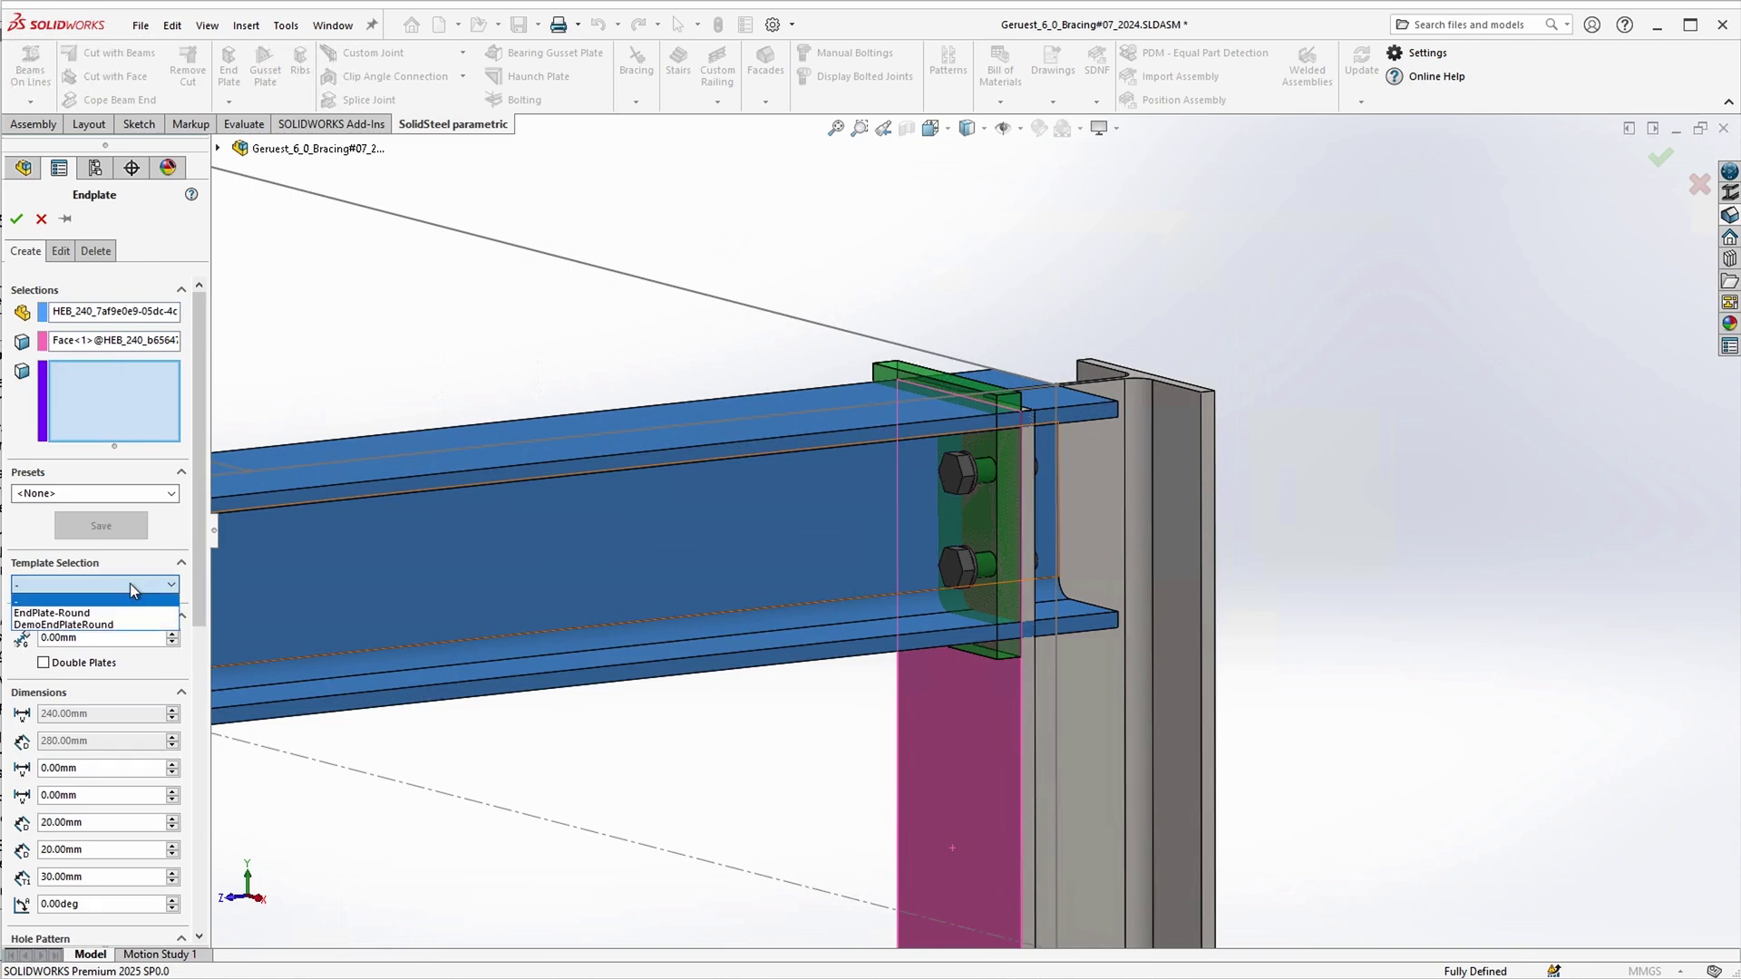
left_click(55, 625)
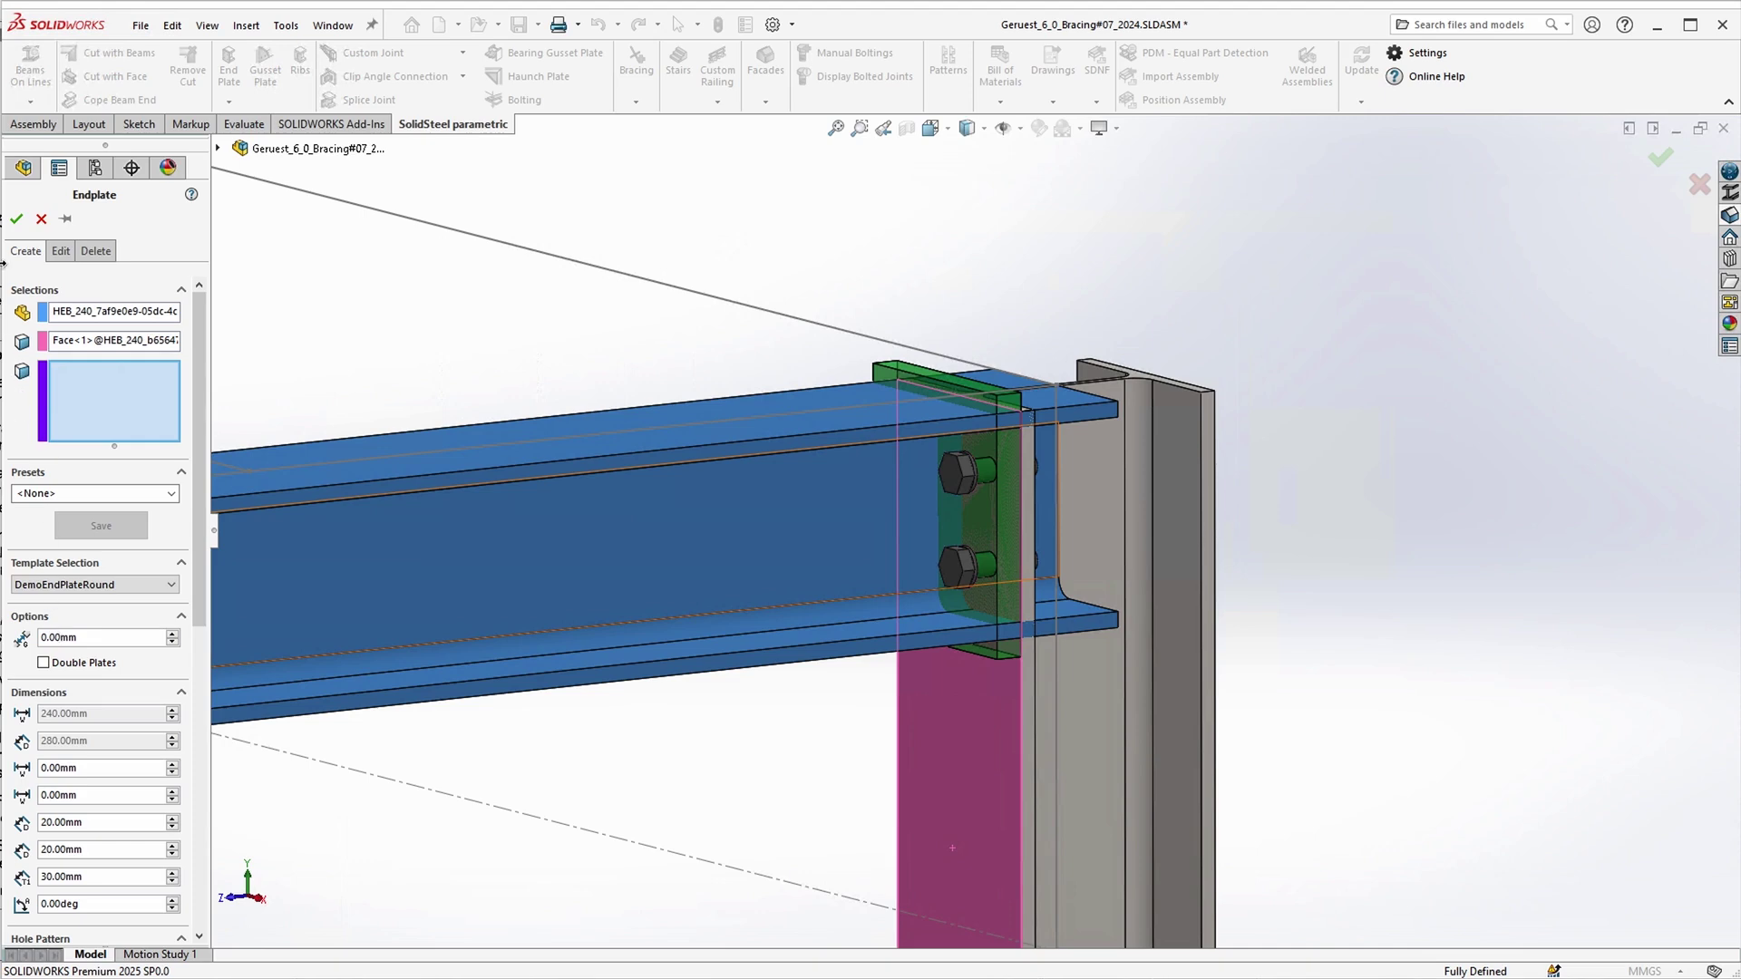
left_click(15, 219)
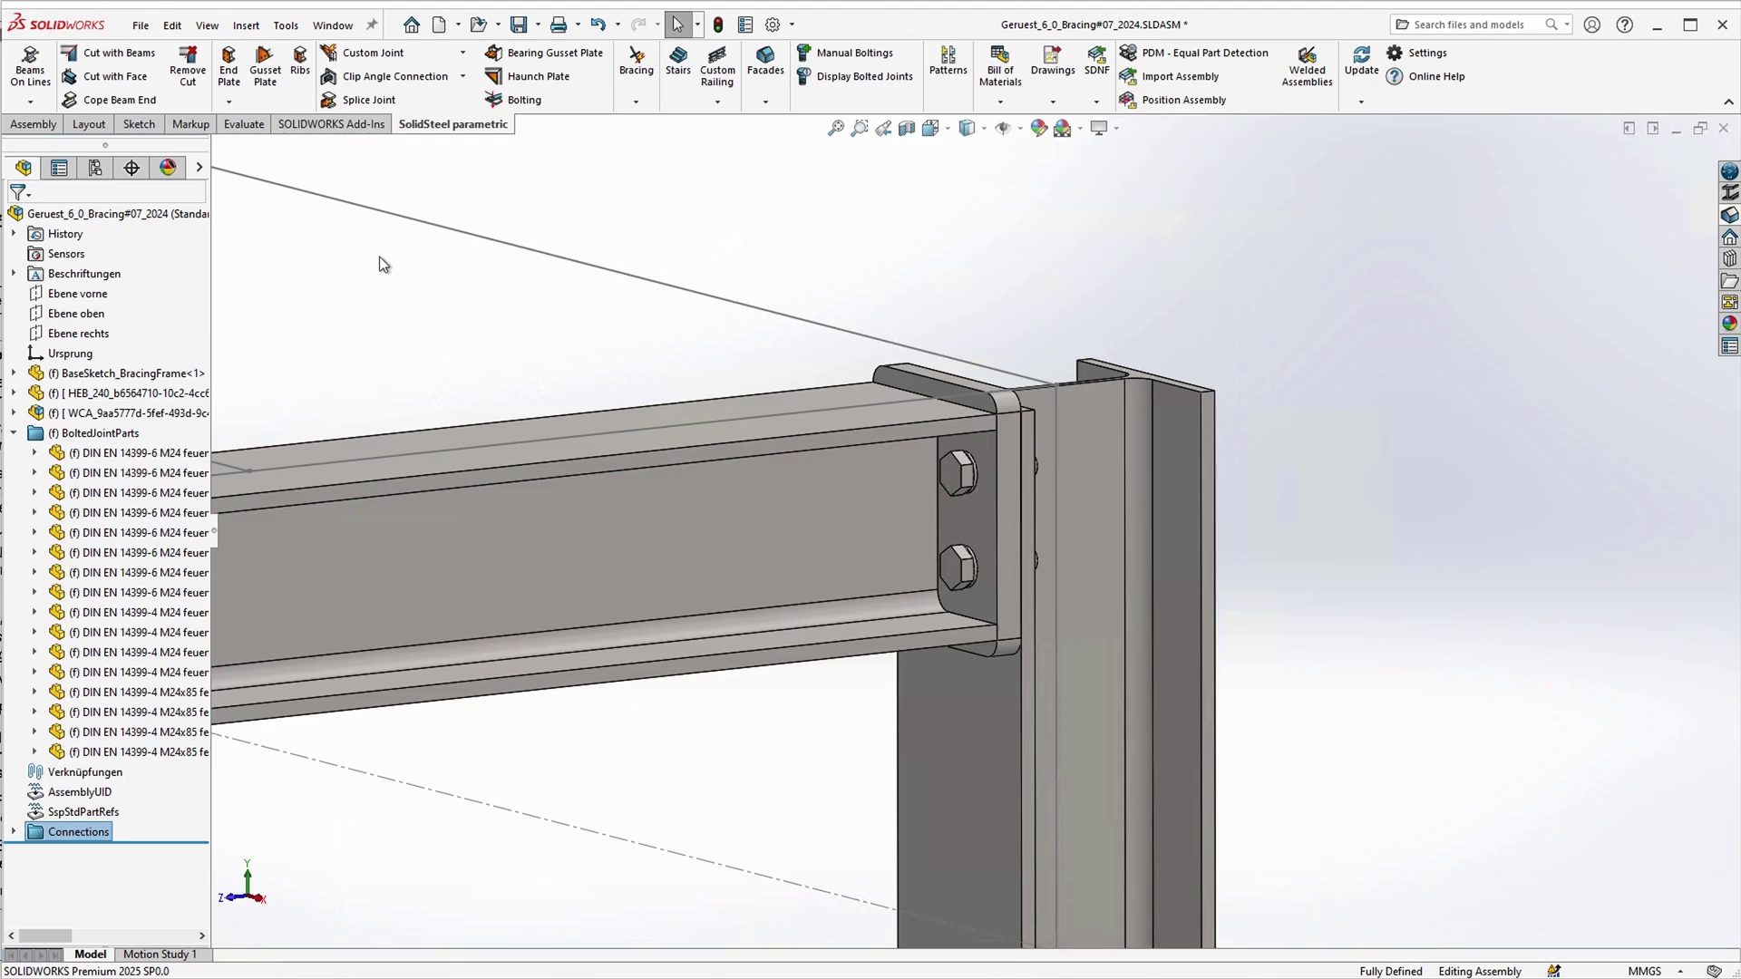
- Examine the corners and bolts of the new endplate at the beam-to-column joint from several angles
scroll(1026, 522, "down", 5)
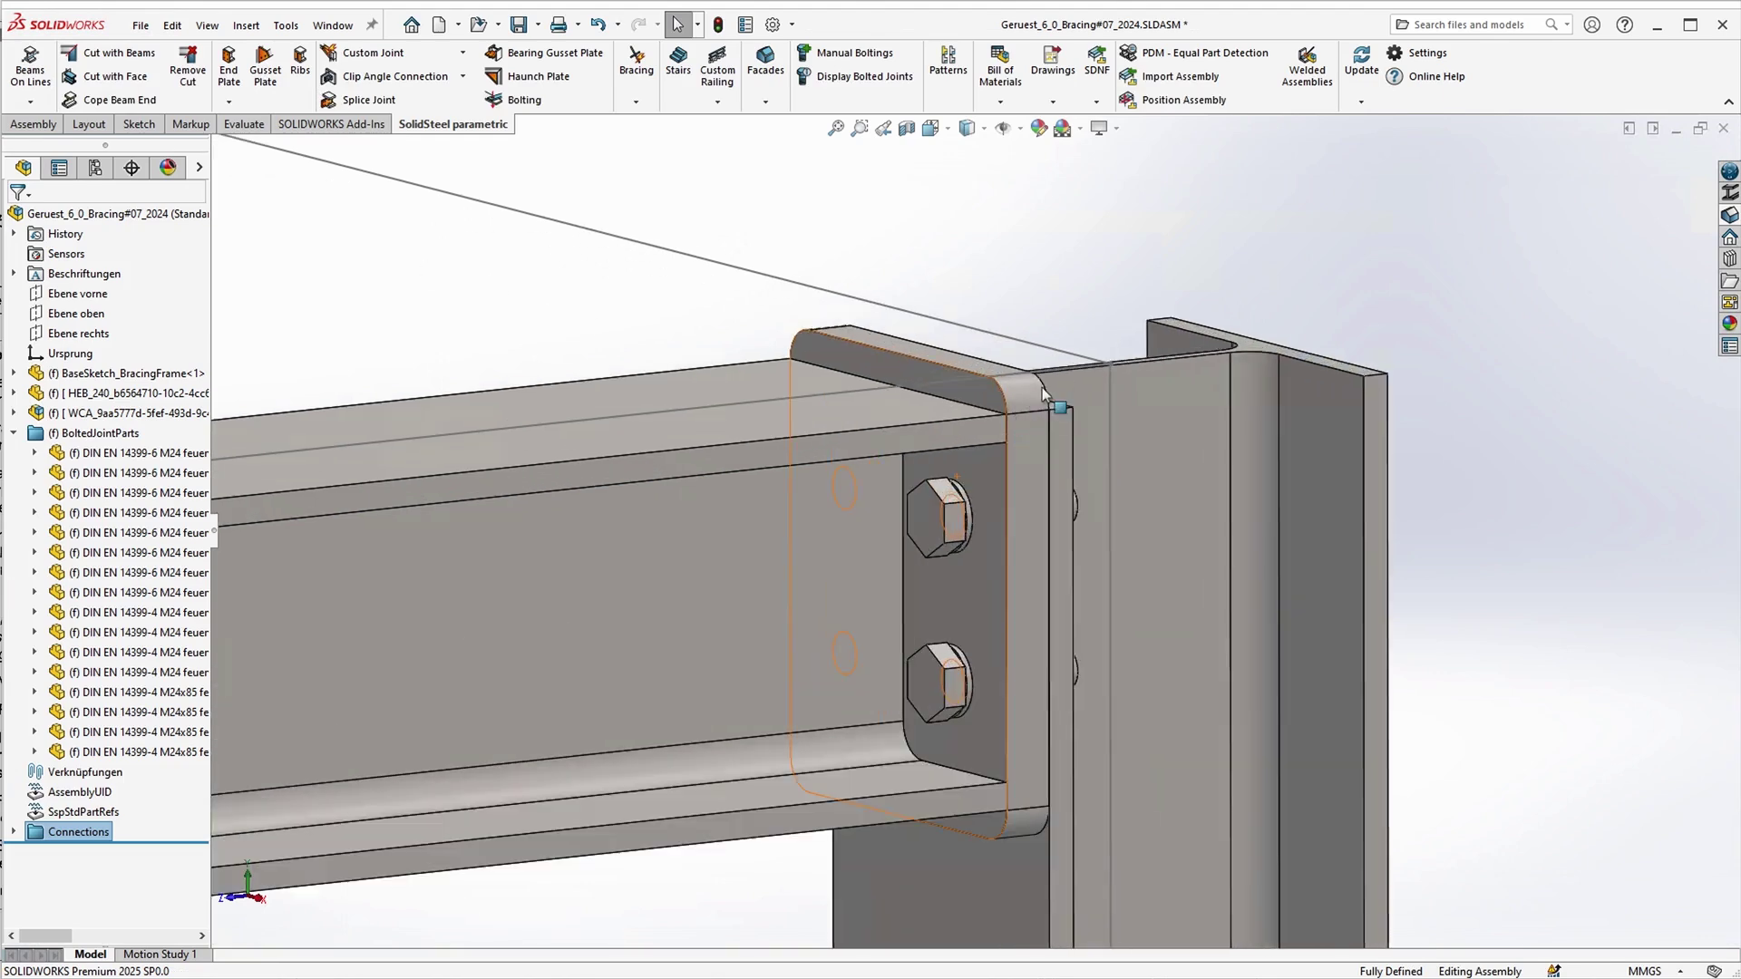
scroll(1033, 539, "up", 3)
key("Left")
key("Left")
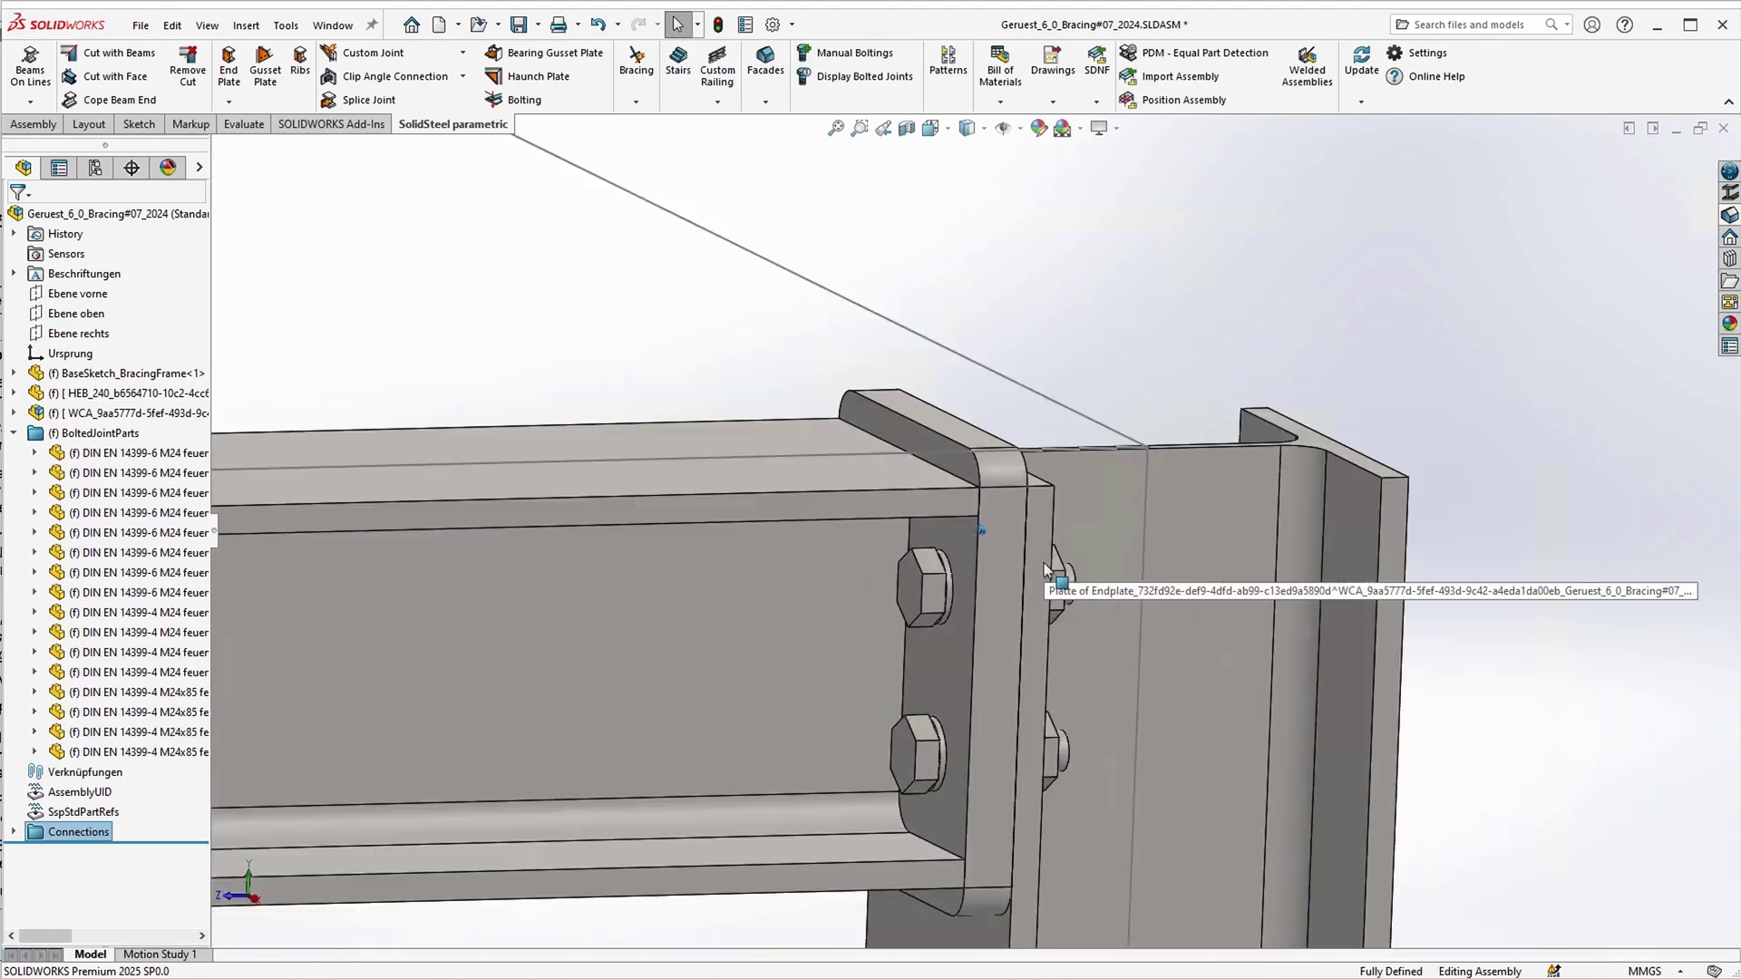
key("Left")
key("Left")
key("Left")
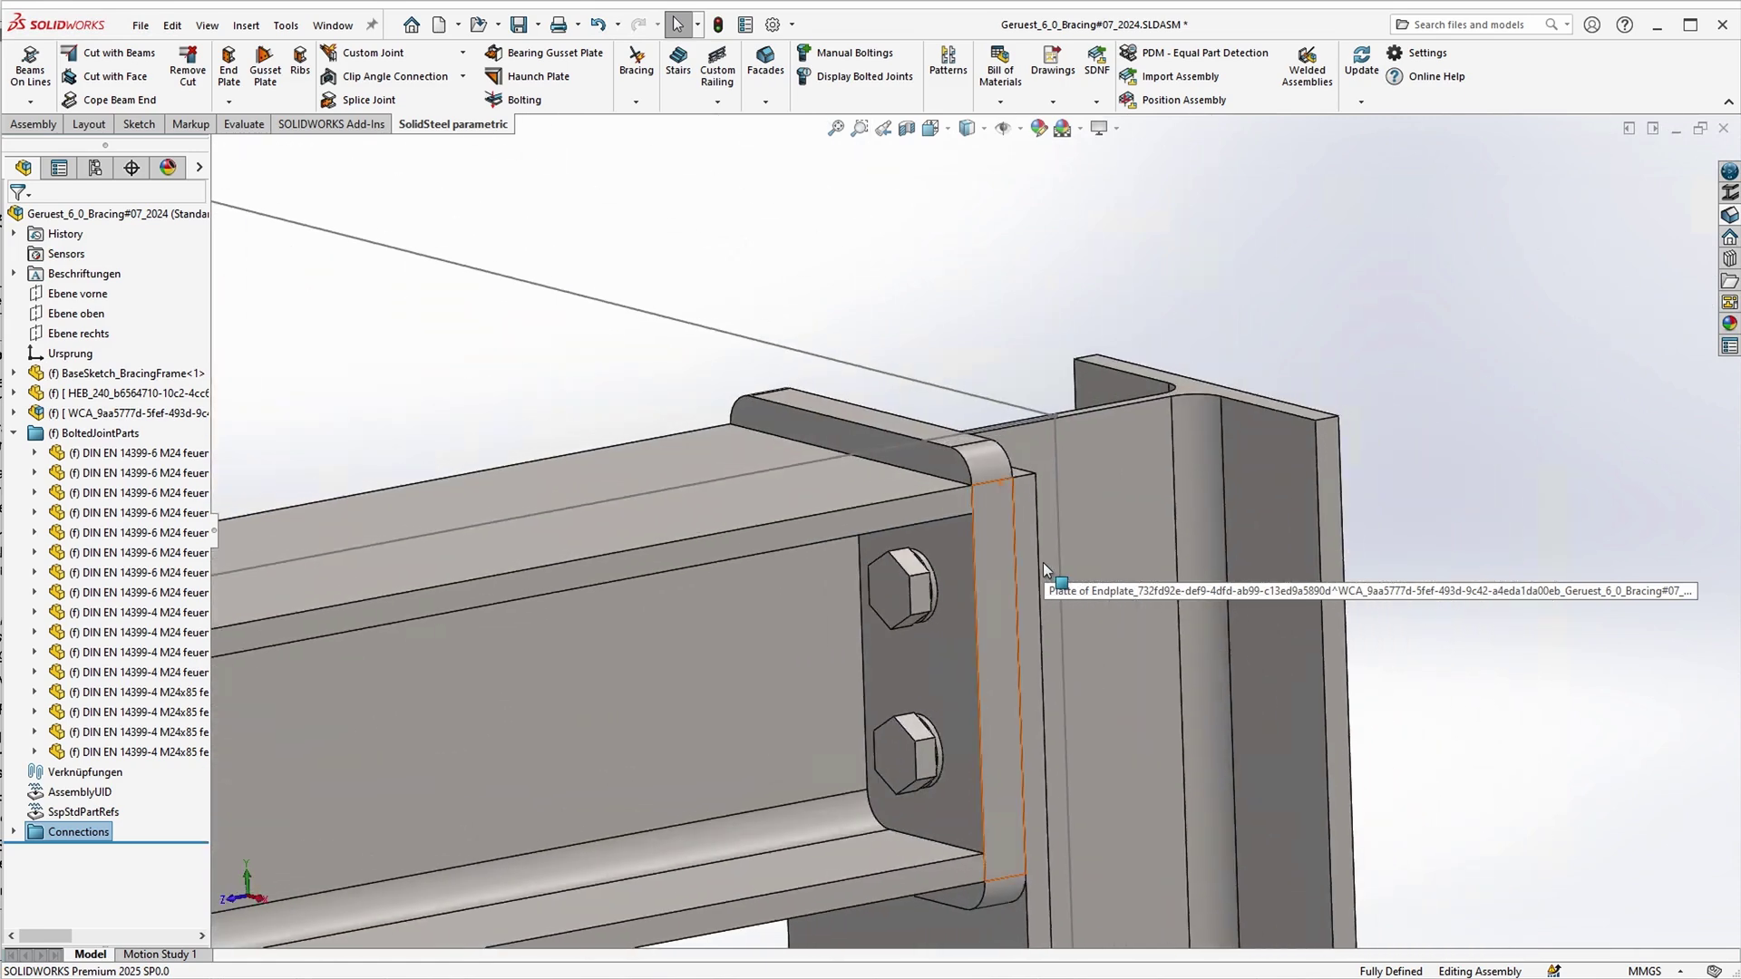
key("Left")
key("Left")
key("Left")
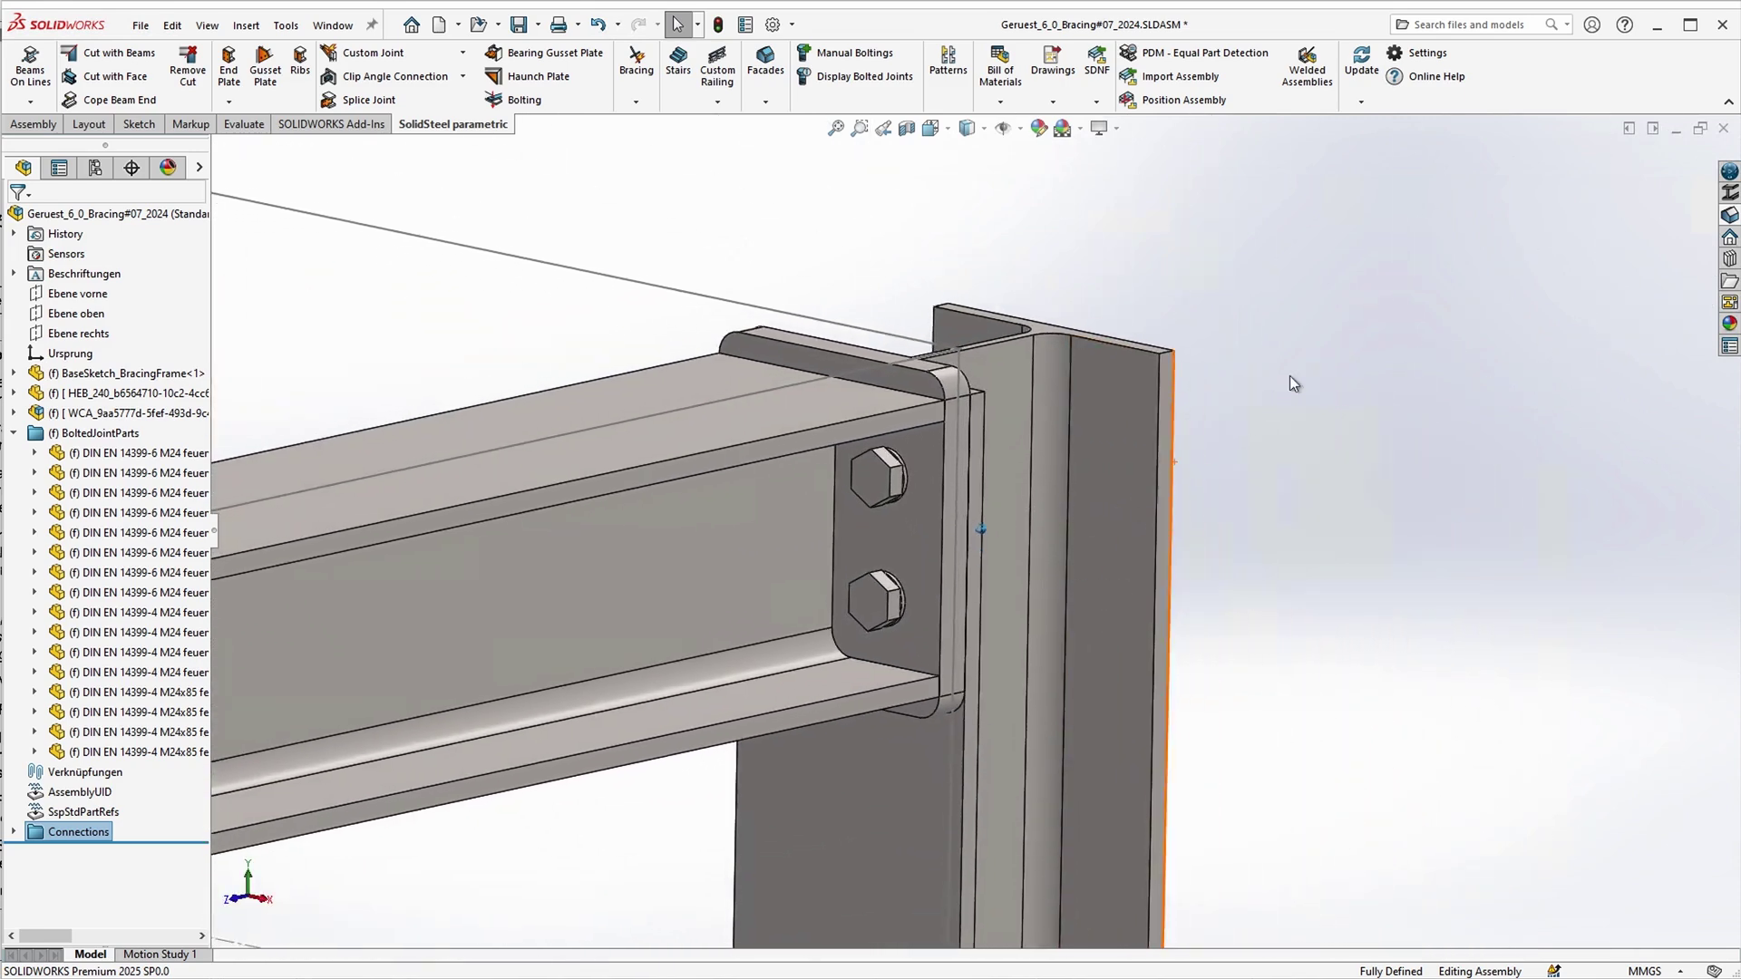
key("Left")
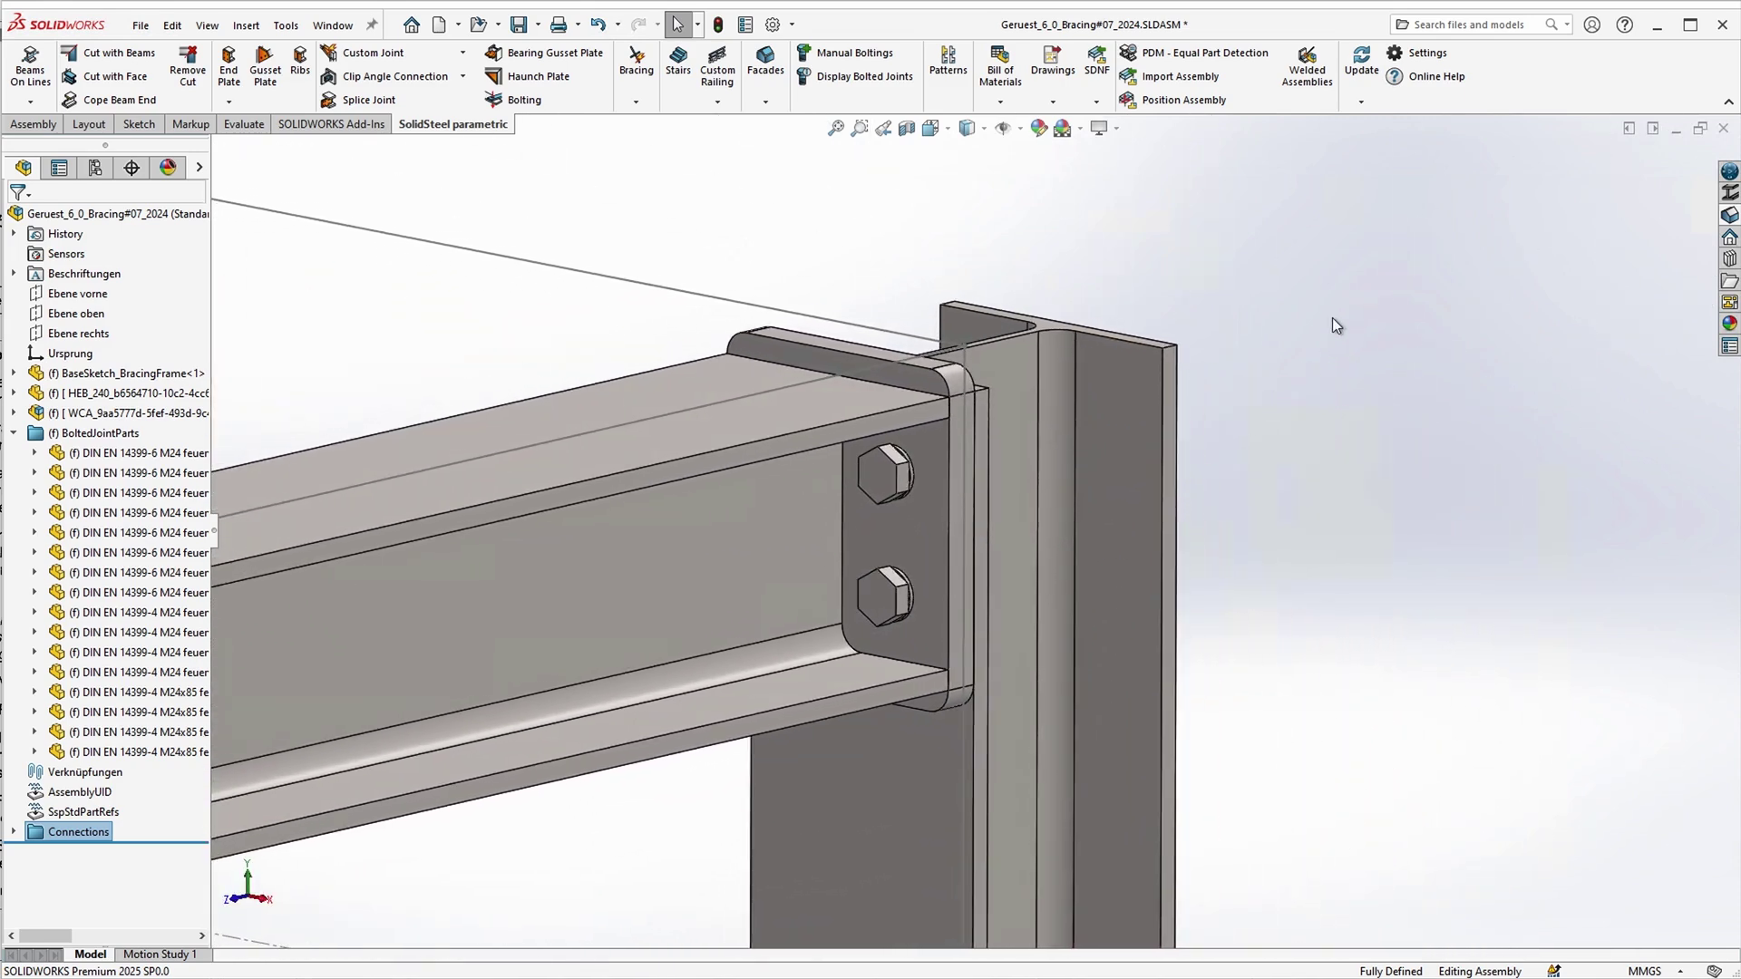
- Review the templates available for ribs in the SolidSteel parametric settings, then close the settings
left_click(1430, 62)
left_click(98, 289)
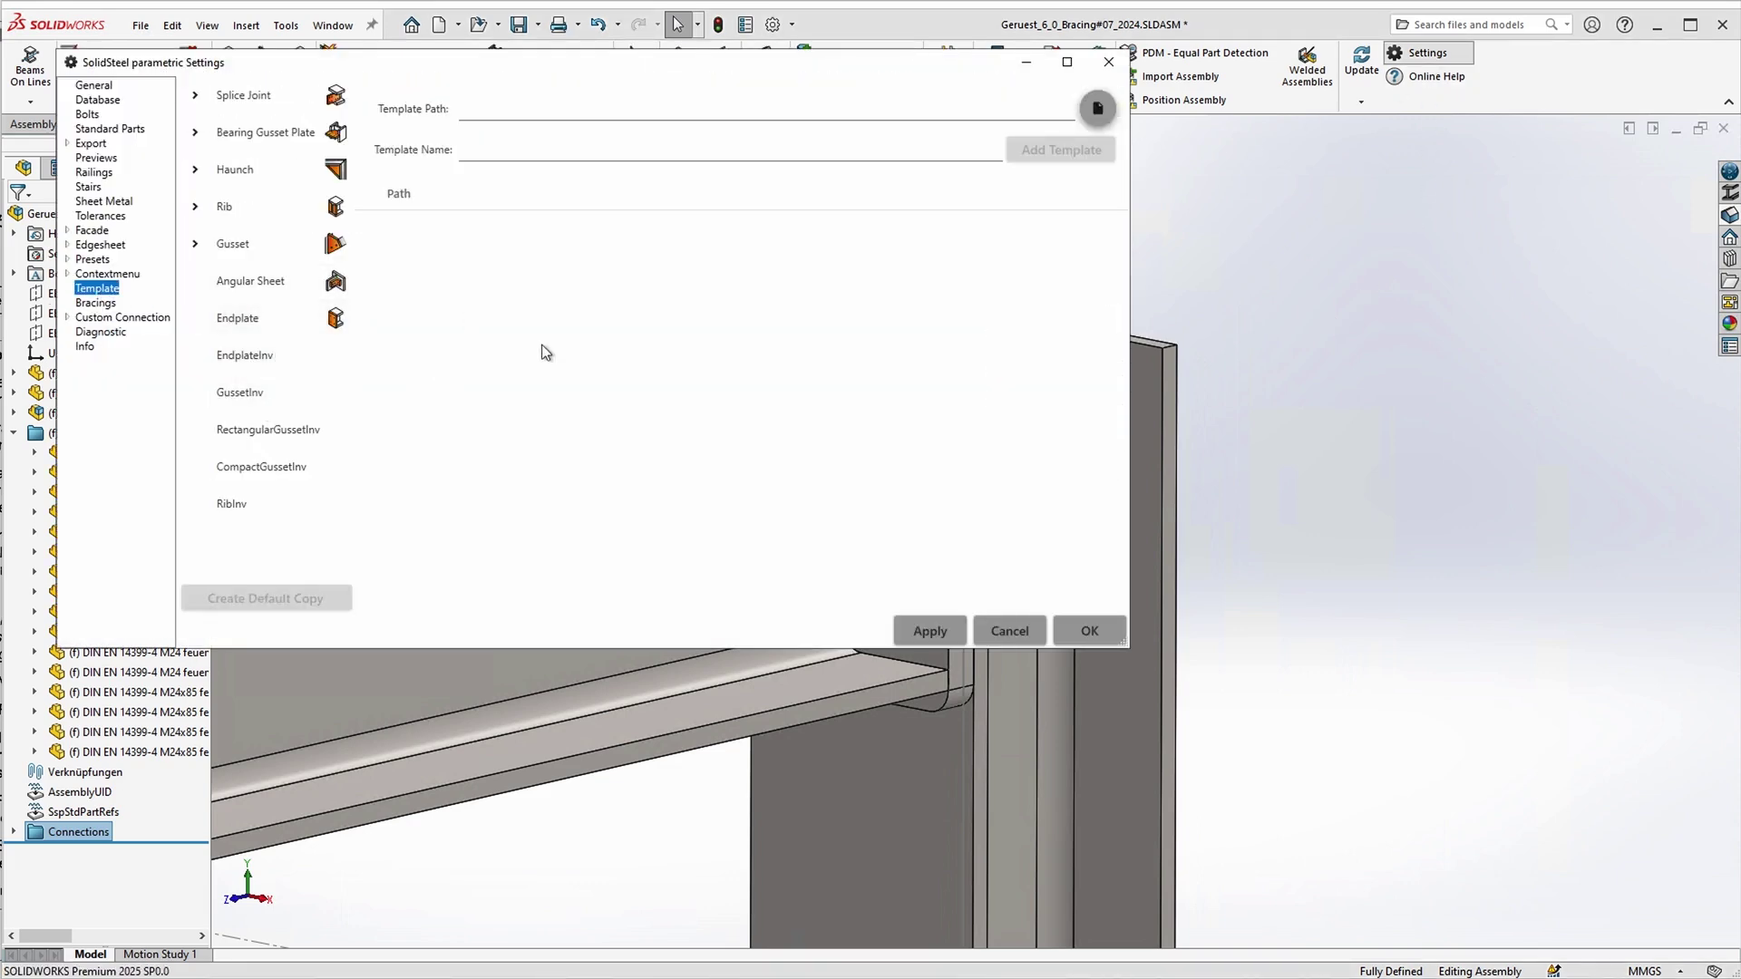
left_click(254, 208)
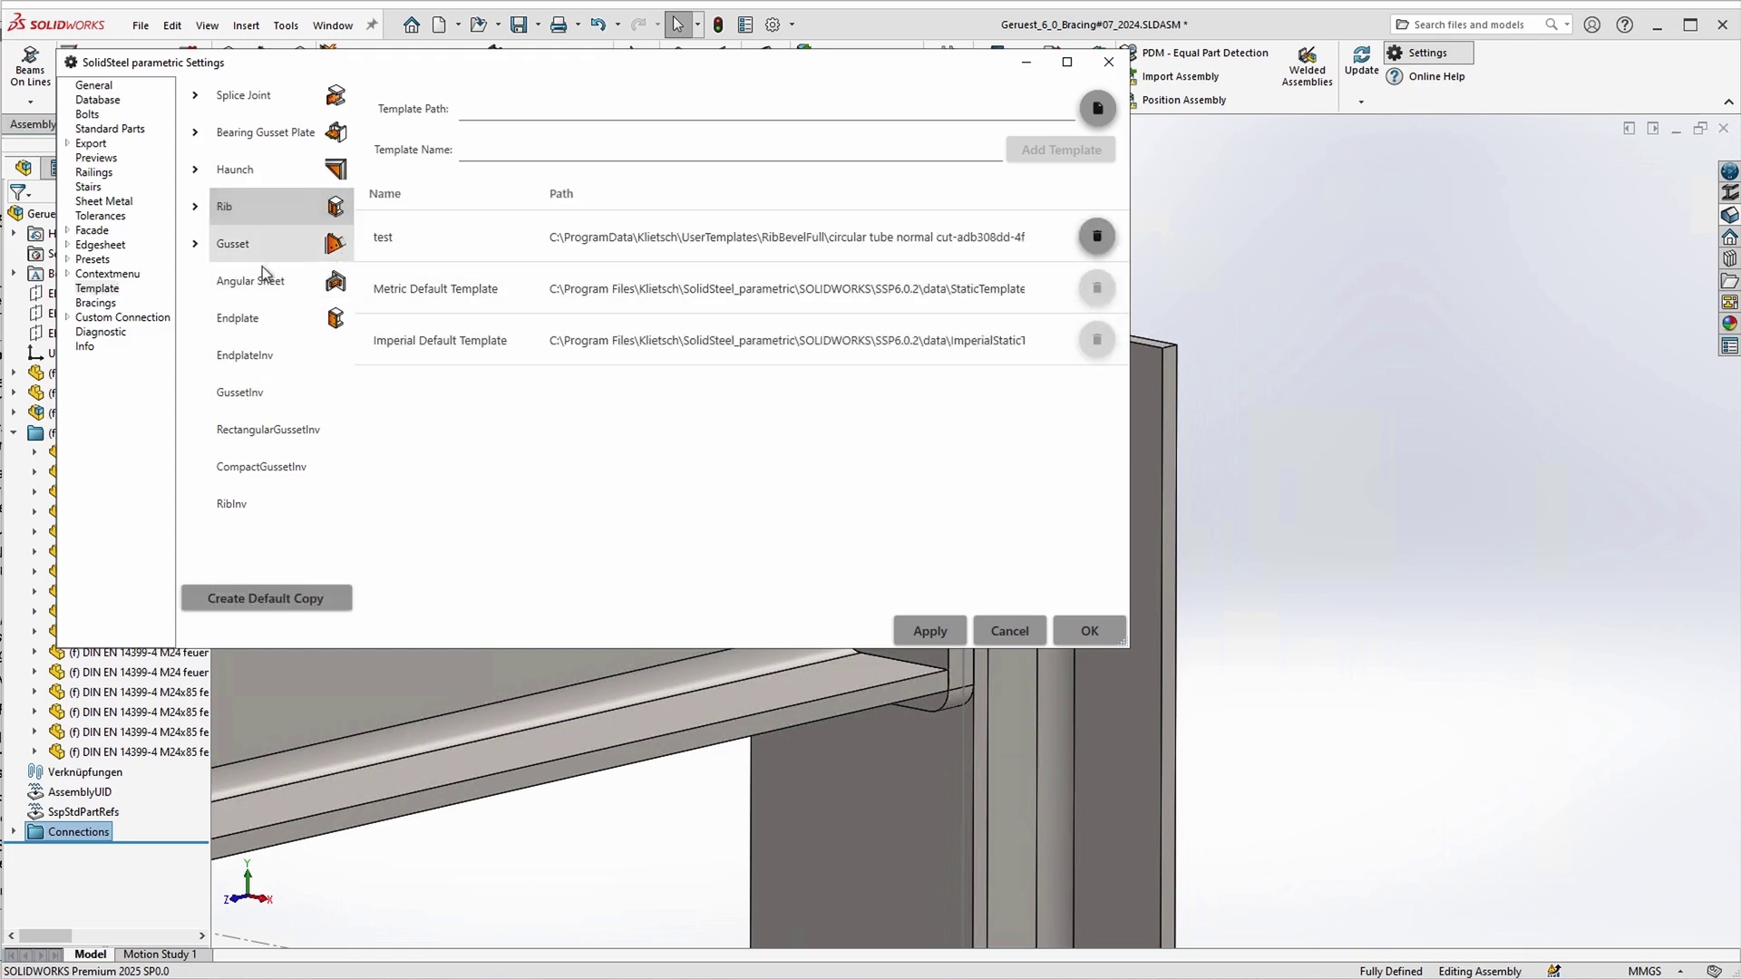
left_click(1107, 63)
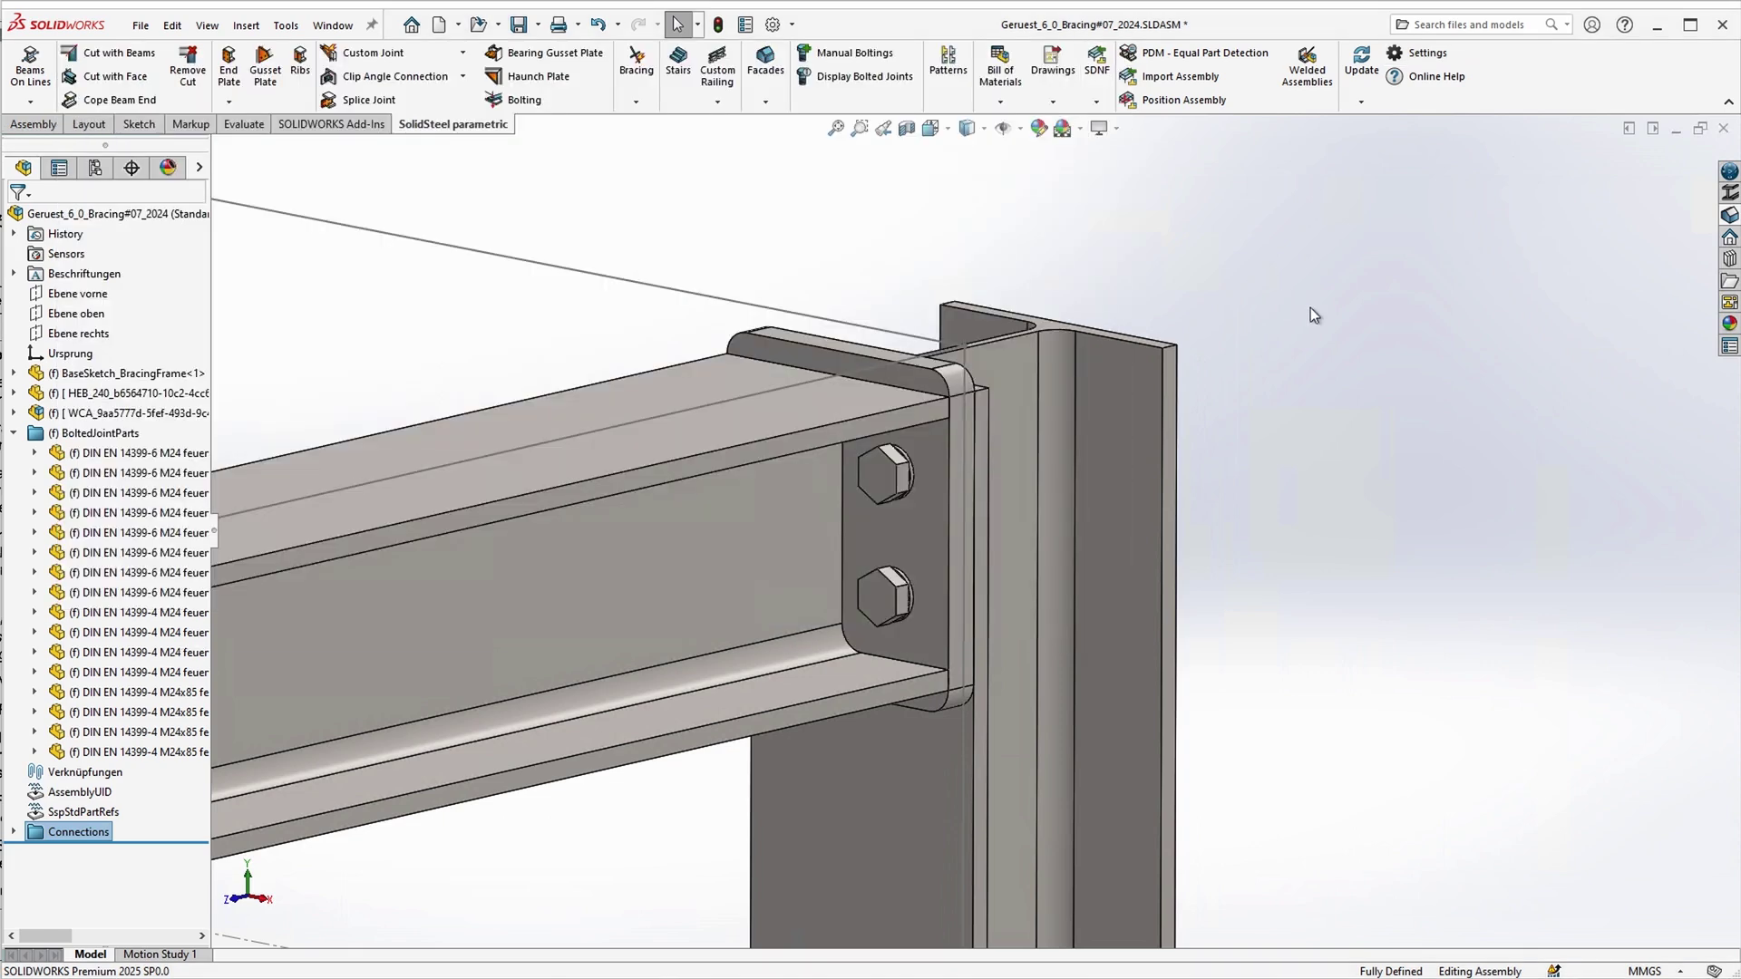